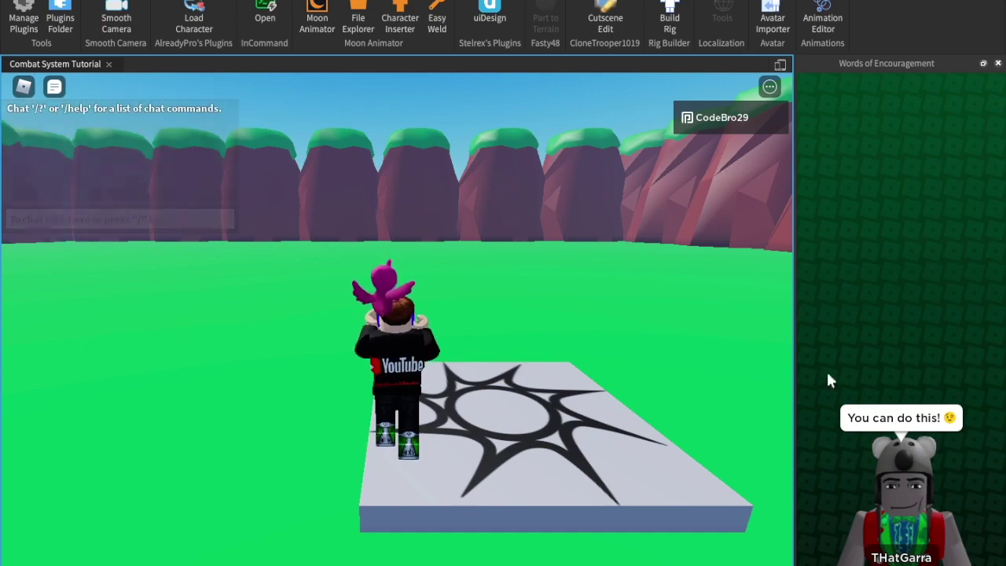
# Step: Walk the character around the arena and up to the Dummy in the running playtest
pyautogui.press('w')
pyautogui.press('d')
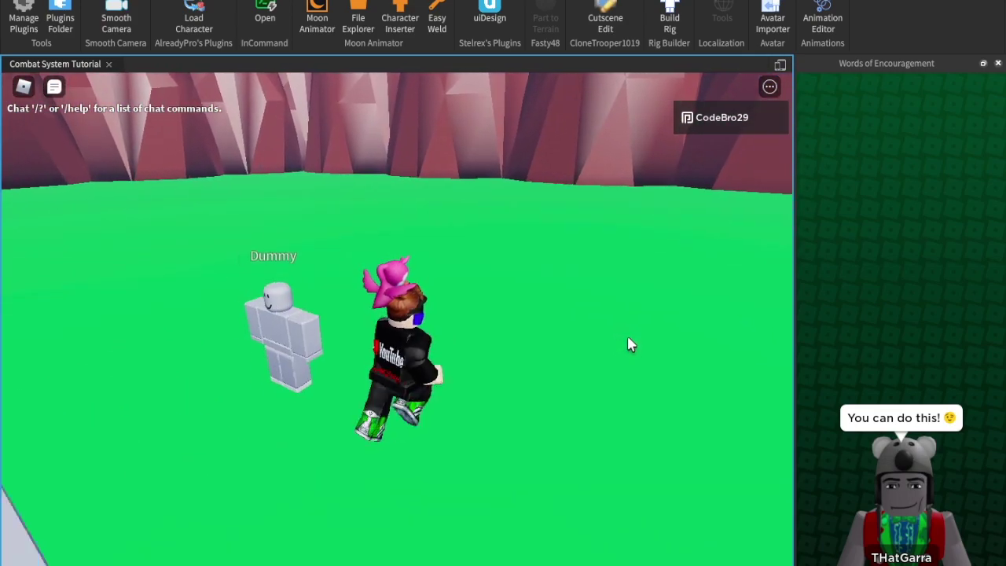
pyautogui.press('a')
pyautogui.press('s')
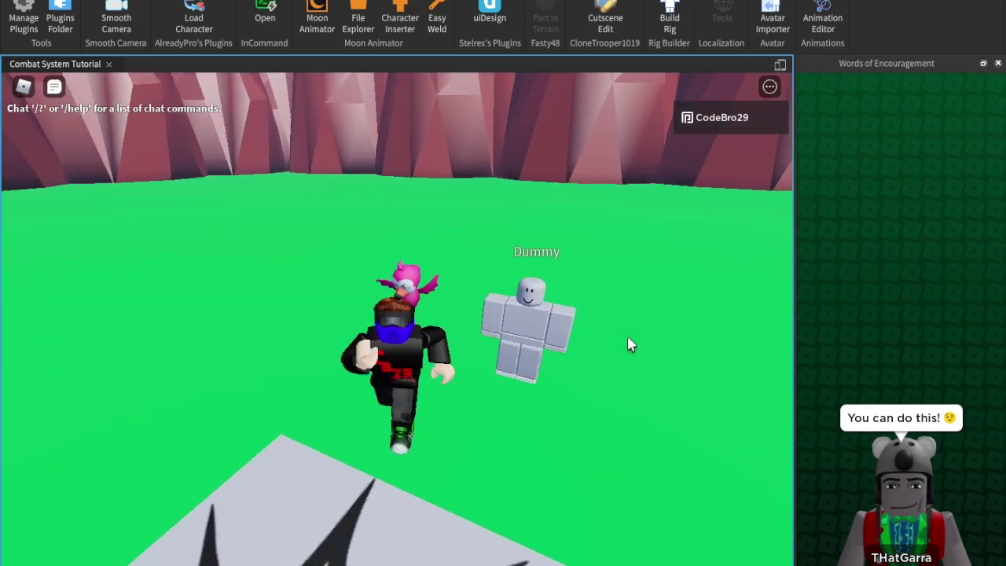
pyautogui.press('d')
pyautogui.press('w')
pyautogui.press('s')
pyautogui.press('a')
pyautogui.press('w')
pyautogui.press('d')
pyautogui.moveTo(627, 338); pyautogui.dragTo(628, 337, button='right')
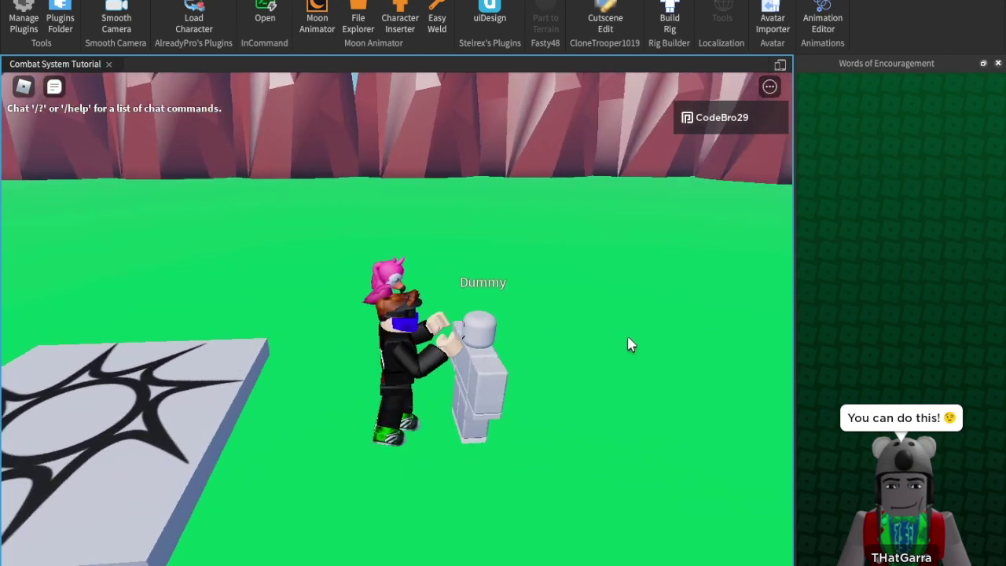
# Step: Punch the Dummy repeatedly to try out the combat system, finishing by walking away from it
pyautogui.click(610, 336)
pyautogui.click(495, 328)
pyautogui.click(491, 358)
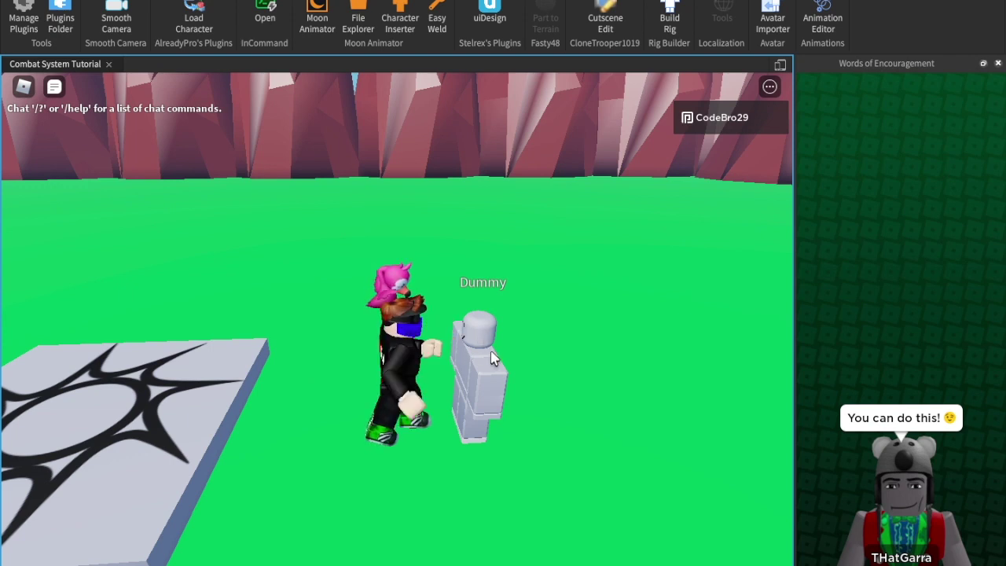
pyautogui.press('d')
pyautogui.click(491, 359)
pyautogui.click(491, 358)
pyautogui.click(492, 358)
pyautogui.click(491, 358)
pyautogui.click(491, 359)
pyautogui.click(492, 358)
pyautogui.click(491, 358)
pyautogui.click(491, 359)
pyautogui.click(491, 358)
pyautogui.click(491, 358)
pyautogui.press('a')
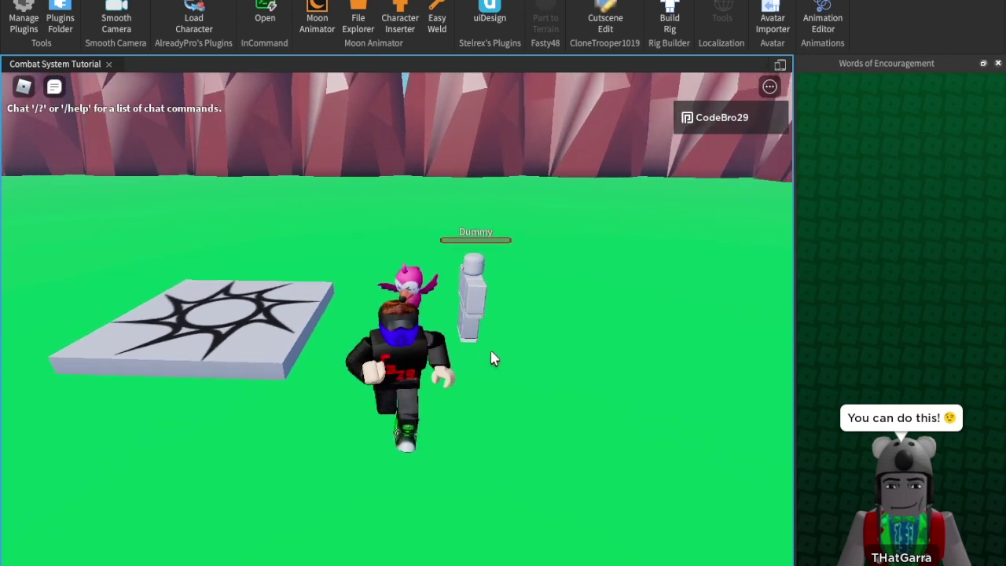
# Step: Reset the playtest character and confirm the reset
pyautogui.press('Escape')
pyautogui.press('r')
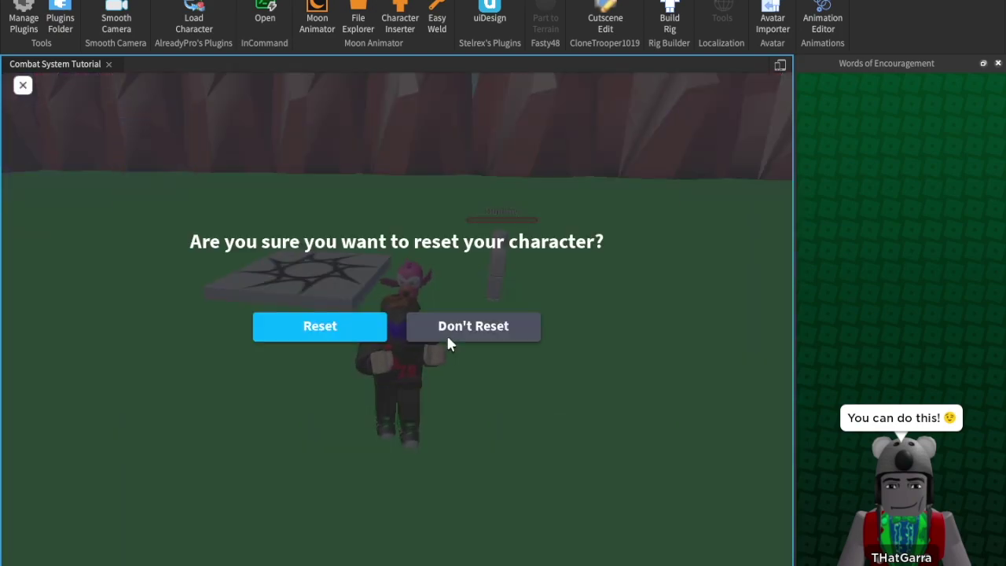
pyautogui.press('Return')
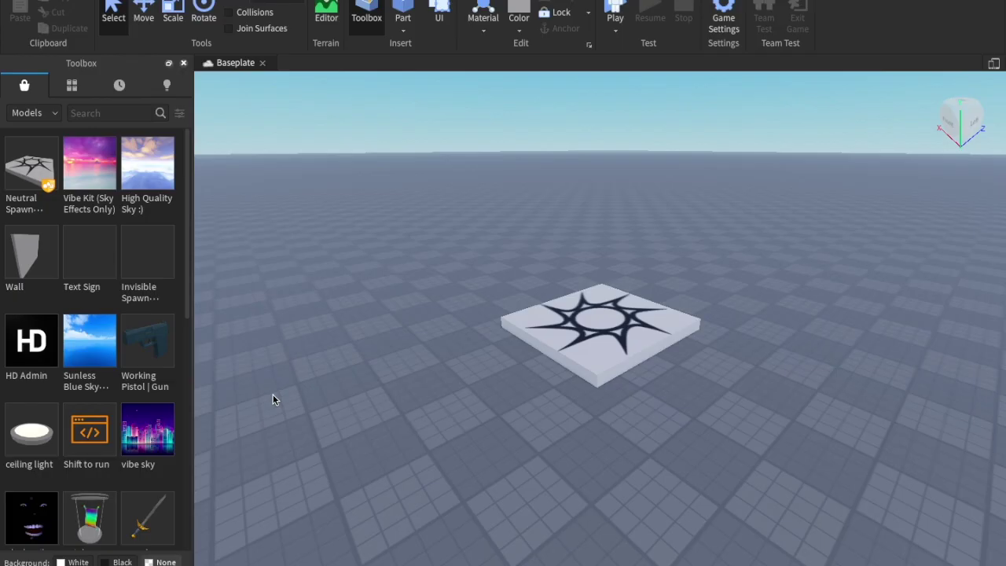
# Step: Search the Toolbox models for "map" and insert the simulator map with green ground and rock walls into the Baseplate place
pyautogui.moveTo(466, 257)
pyautogui.mouseDown(button='right')
pyautogui.moveTo(406, 241)
pyautogui.moveTo(466, 258)
pyautogui.mouseUp(button='right')
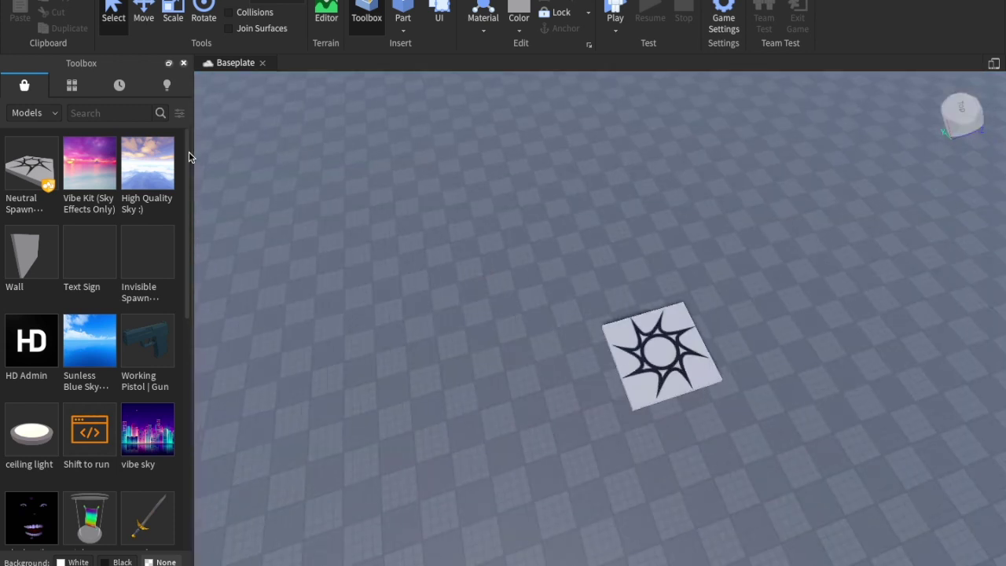
pyautogui.click(113, 116)
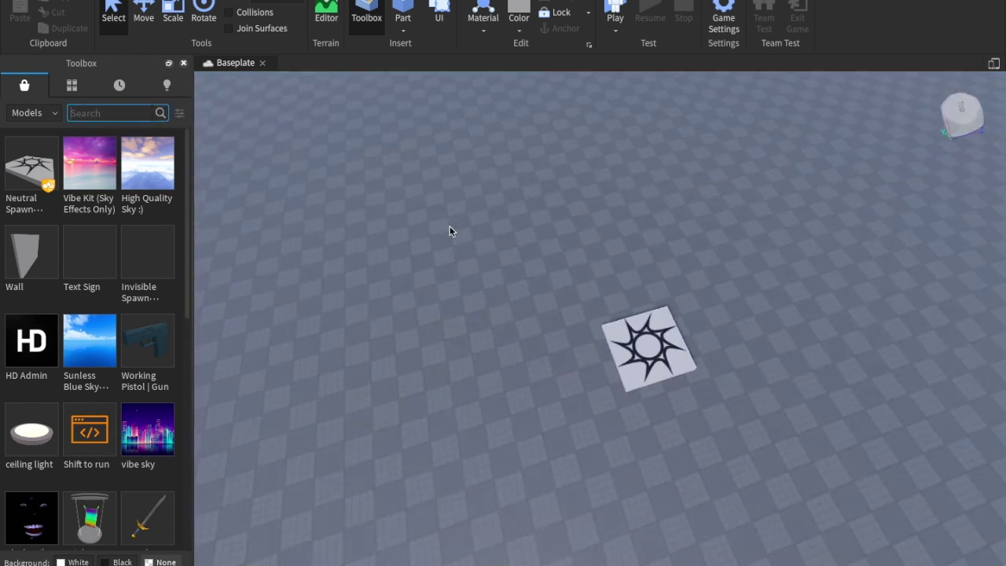
pyautogui.press('Return')
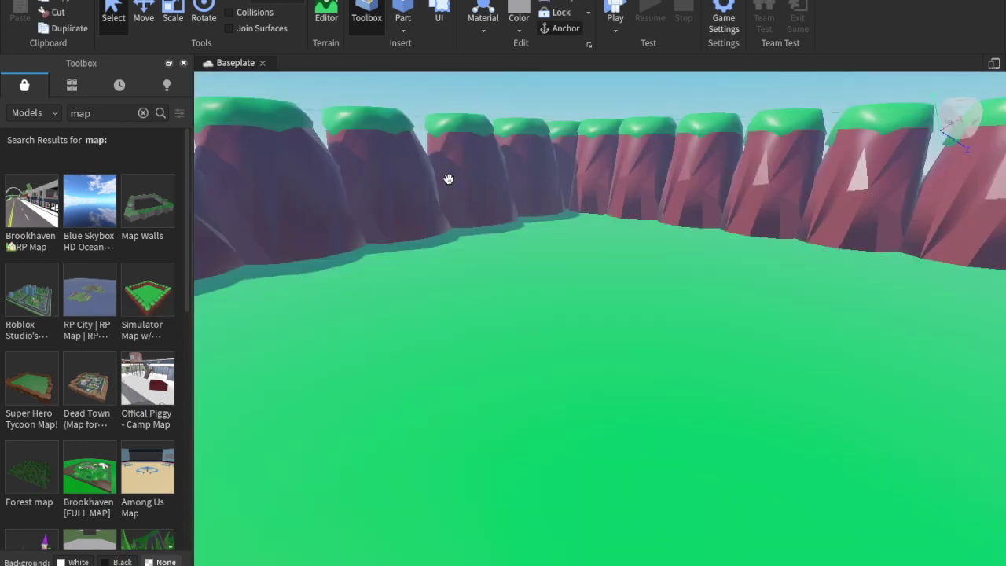
pyautogui.moveTo(448, 178); pyautogui.dragTo(449, 177, button='right')
pyautogui.scroll(-1, 449, 178)
pyautogui.press('s')
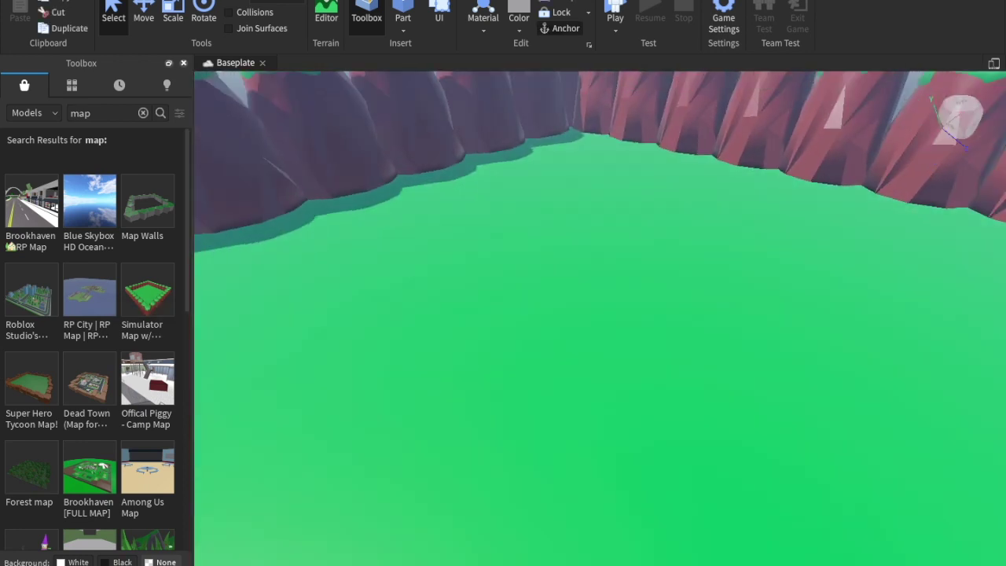
# Step: Show the Explorer and Properties windows
pyautogui.click(188, 1)
pyautogui.click(31, 22)
pyautogui.click(88, 20)
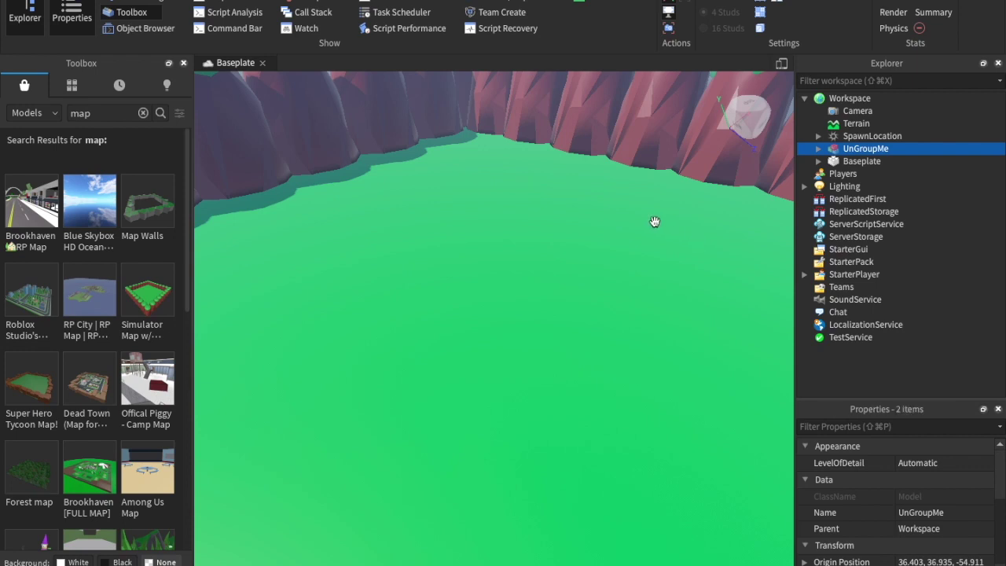
# Step: Ungroup the UnGroupMe model and delete the ThumbnailCamera from Workspace
pyautogui.hotkey('ctrl', 'u')
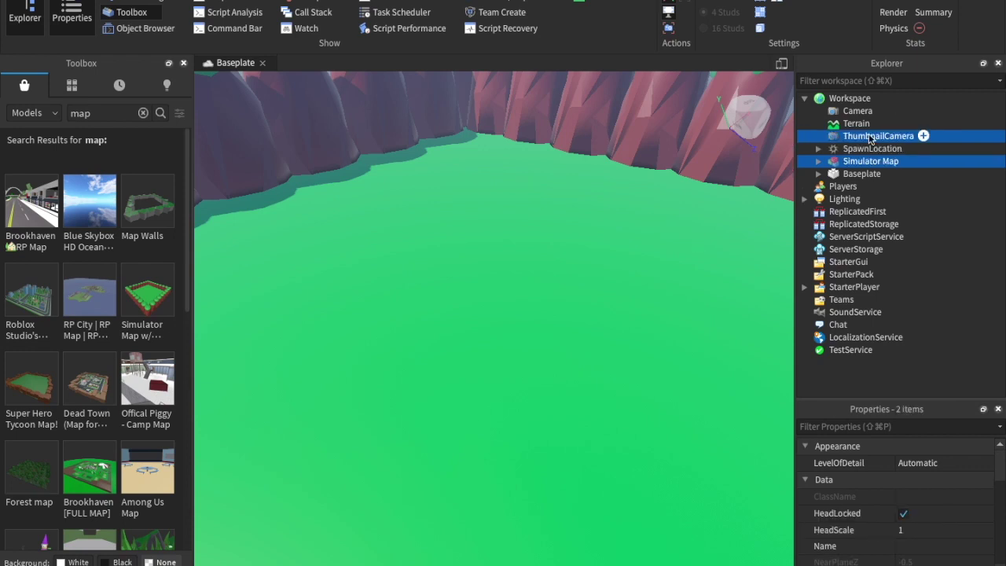
pyautogui.click(839, 135)
pyautogui.press('Up')
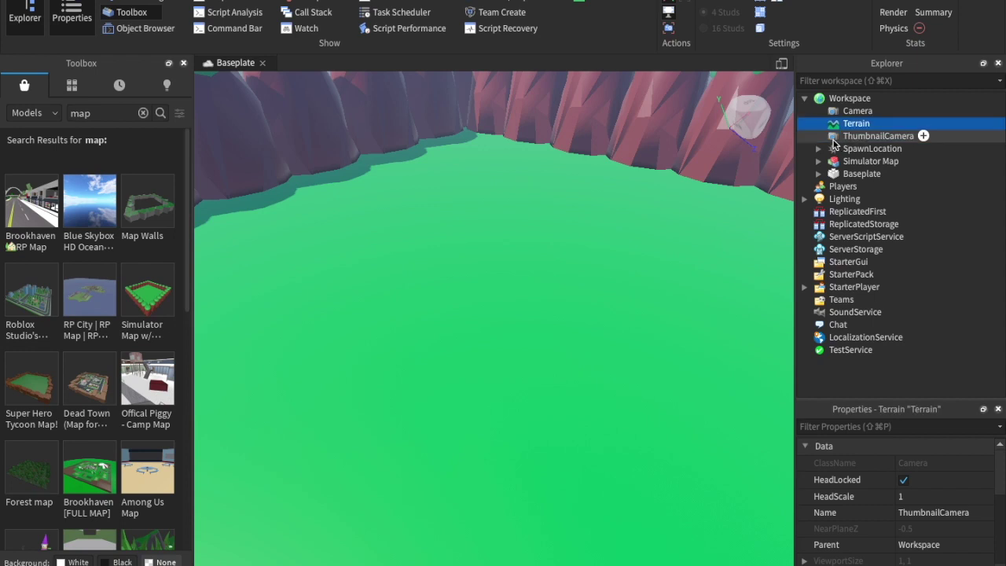
pyautogui.click(834, 138)
pyautogui.press('Delete')
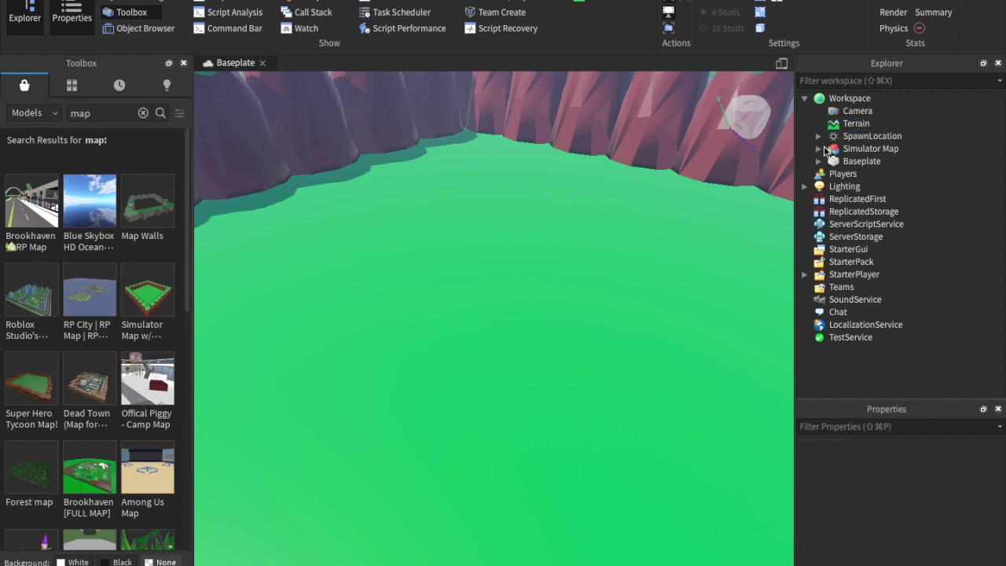
# Step: Filter the Explorer by "script" and open the Simulator Map's Mesh Fix script to check its code, closing it when done
pyautogui.click(851, 151)
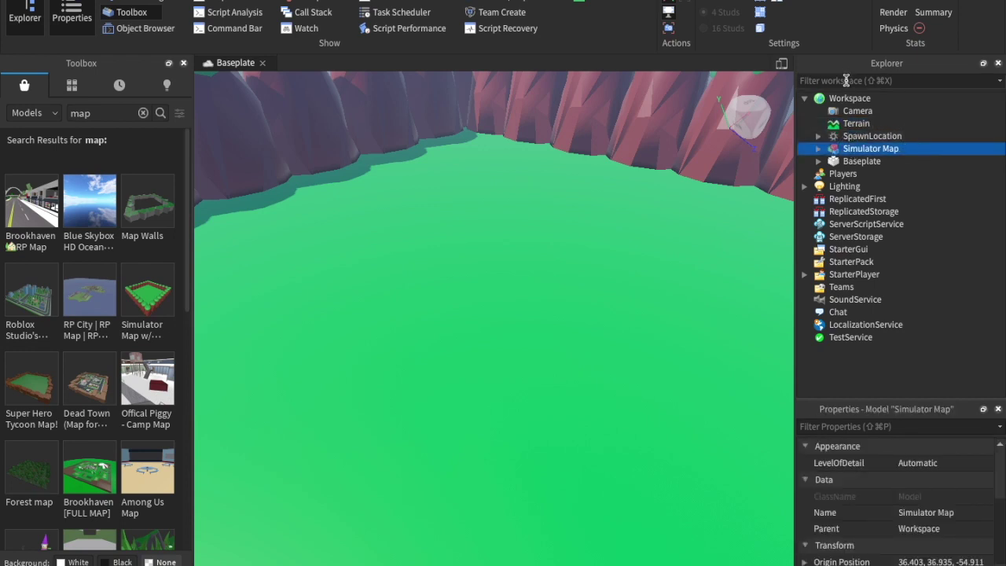
pyautogui.click(825, 79)
pyautogui.write('script')
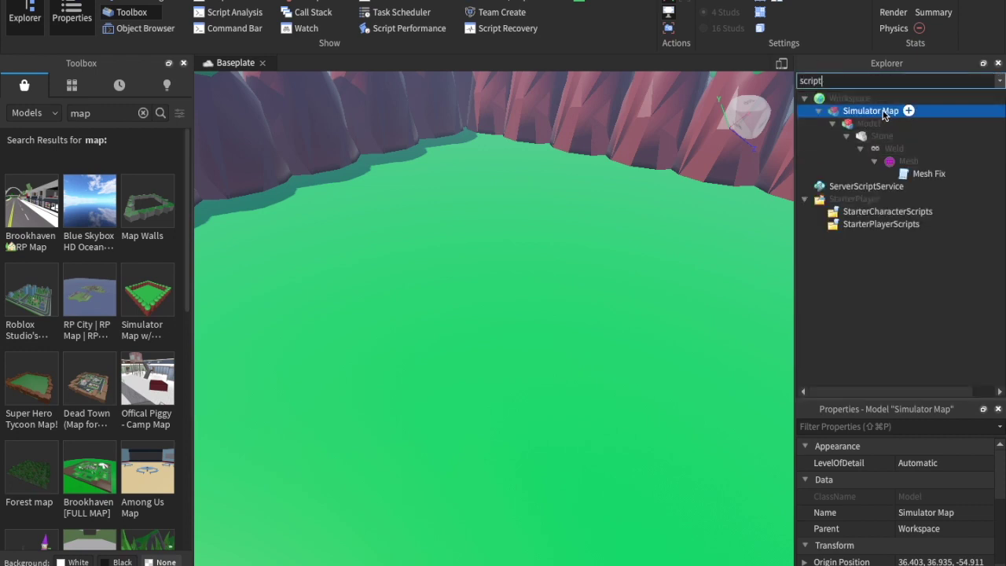
pyautogui.click(906, 174)
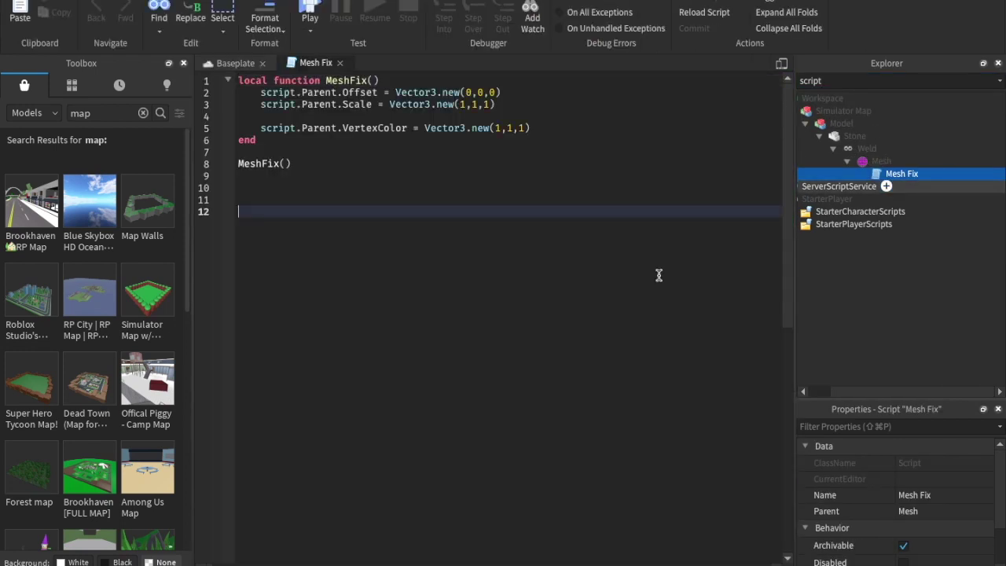
pyautogui.click(339, 63)
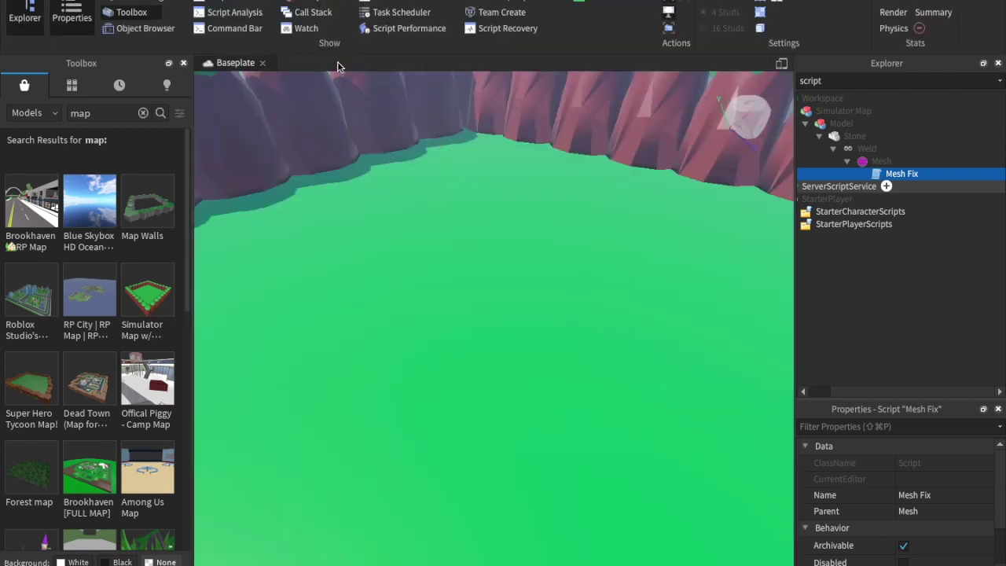
# Step: Select the Simulator Map and clear the Explorer filter
pyautogui.click(845, 110)
pyautogui.click(826, 81)
pyautogui.press('BackSpace')
pyautogui.press('BackSpace')
pyautogui.press('BackSpace')
pyautogui.press('BackSpace')
pyautogui.press('BackSpace')
pyautogui.press('BackSpace')
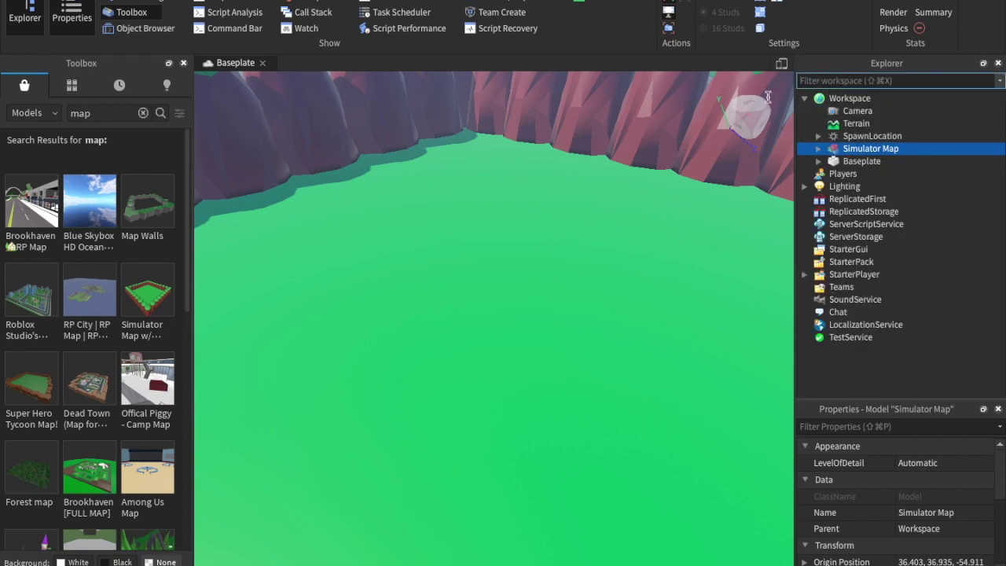
# Step: Search the Toolbox models for "ragdoll death" and insert the Ragdoll on Death! model into the map
pyautogui.moveTo(629, 165); pyautogui.dragTo(630, 166, button='right')
pyautogui.press('s')
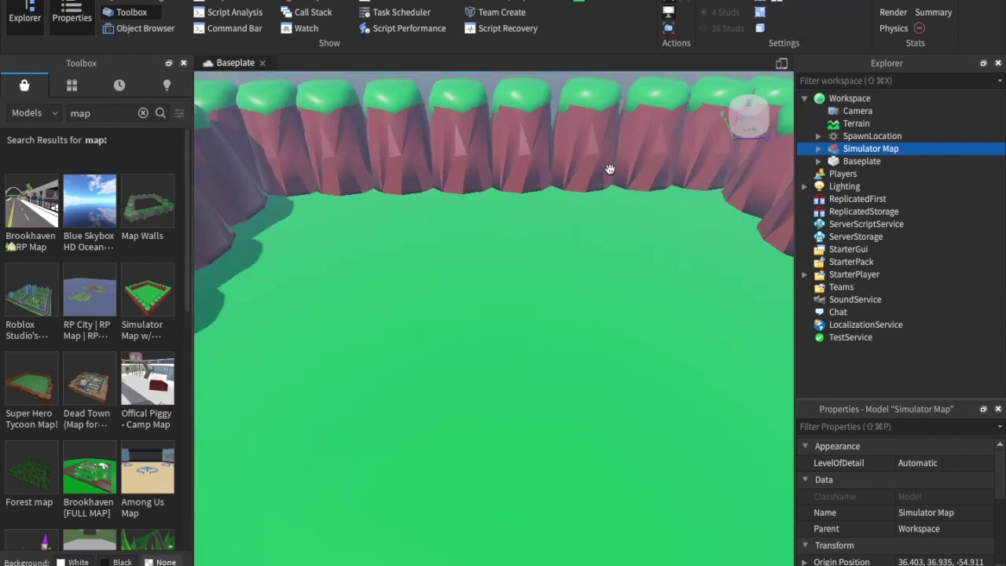
pyautogui.moveTo(629, 166); pyautogui.dragTo(629, 165, button='right')
pyautogui.press('w')
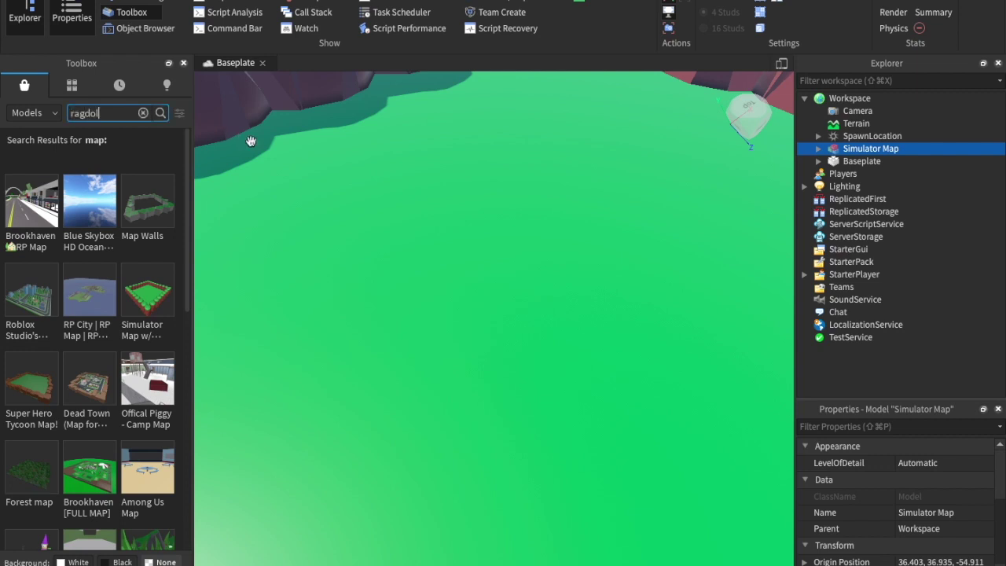
pyautogui.write('th')
pyautogui.press('Return')
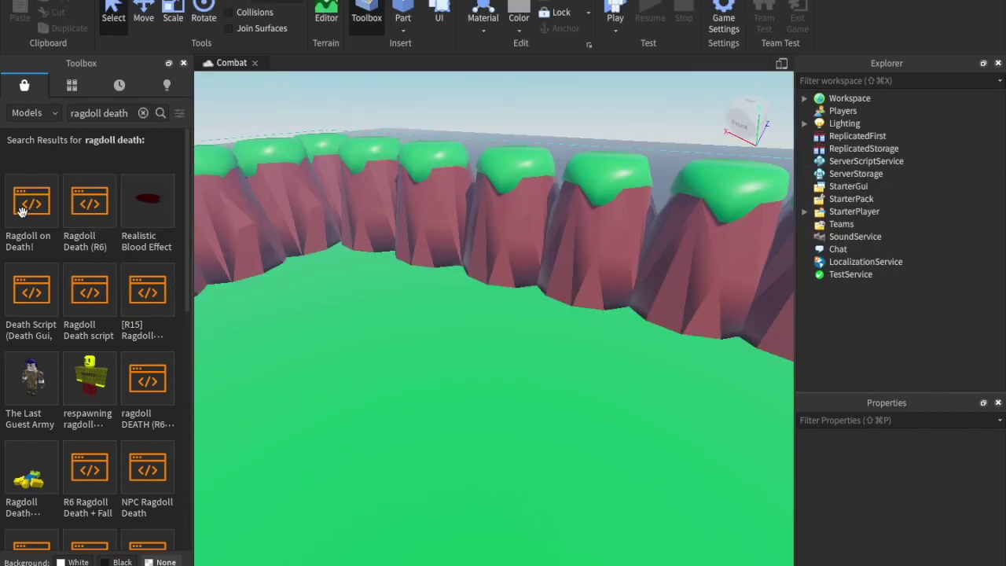
pyautogui.moveTo(43, 217)
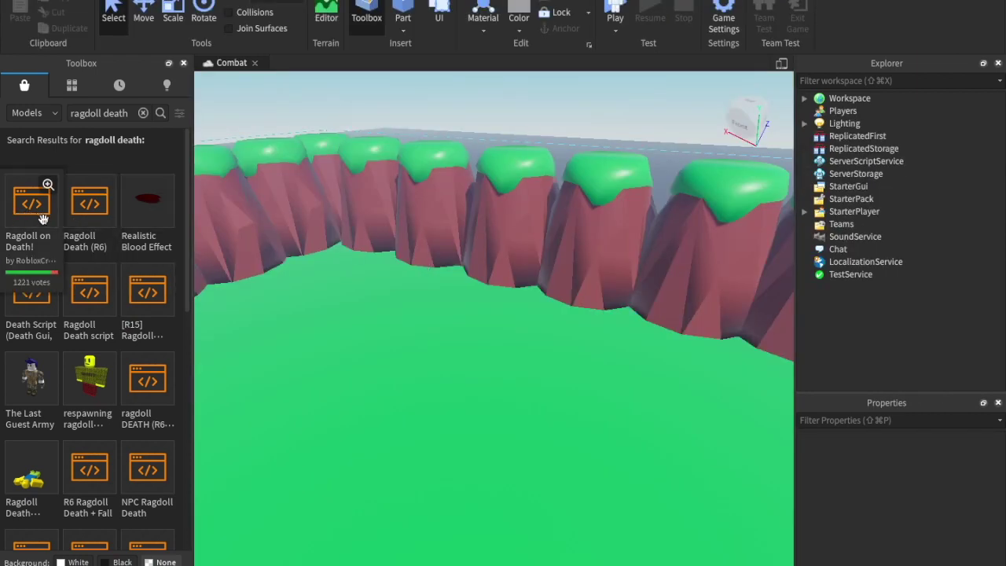
pyautogui.moveTo(24, 207); pyautogui.dragTo(393, 210)
pyautogui.moveTo(505, 210); pyautogui.dragTo(620, 152, button='right')
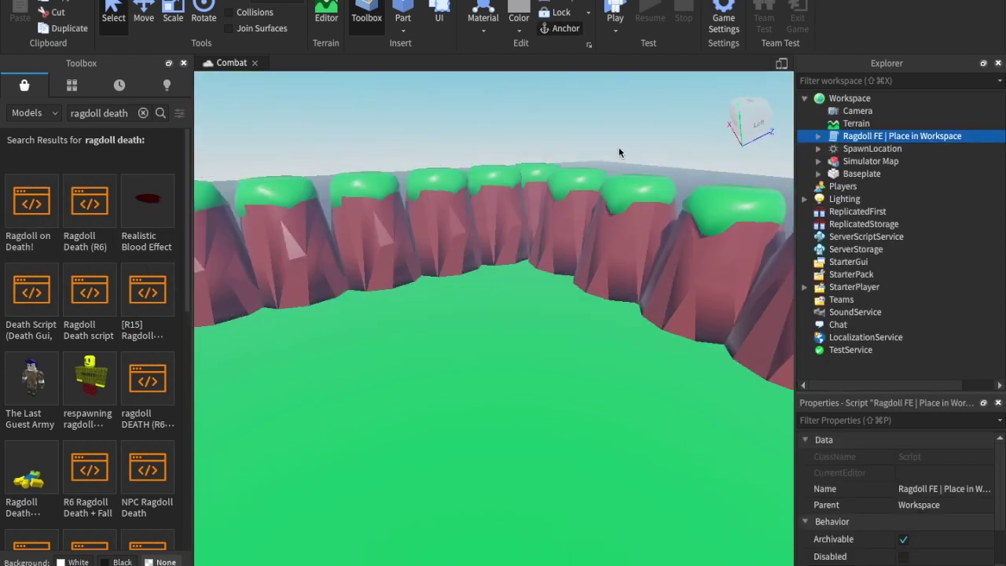
# Step: Expand the Ragdoll FE script and its Ragdoll On Death child to examine the nested scripts, and collapse both
pyautogui.click(818, 137)
pyautogui.click(832, 149)
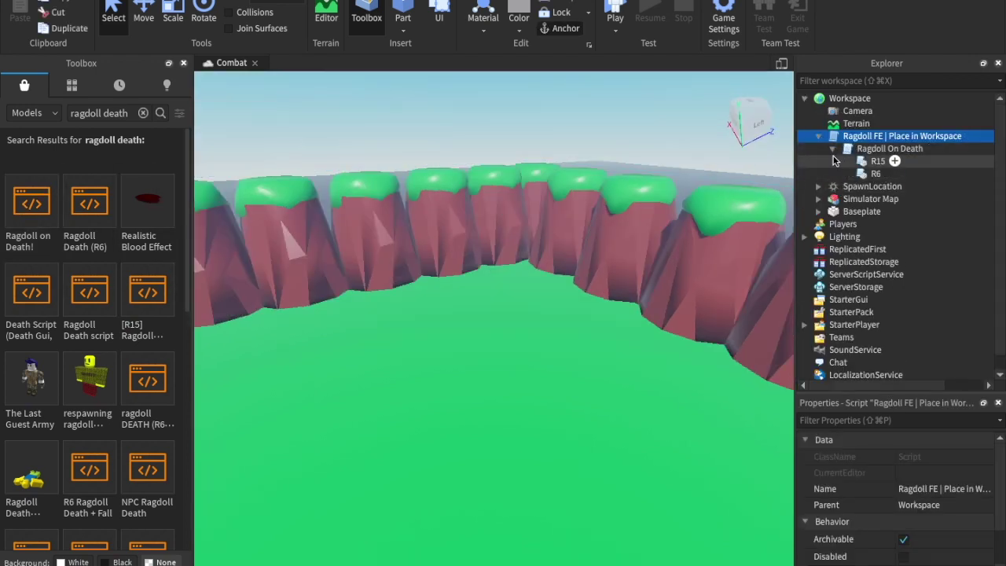
pyautogui.click(832, 149)
pyautogui.click(818, 136)
# Step: Deselect the ragdoll script and close the Toolbox
pyautogui.moveTo(600, 195); pyautogui.dragTo(599, 194, button='right')
pyautogui.press('s')
pyautogui.click(331, 122)
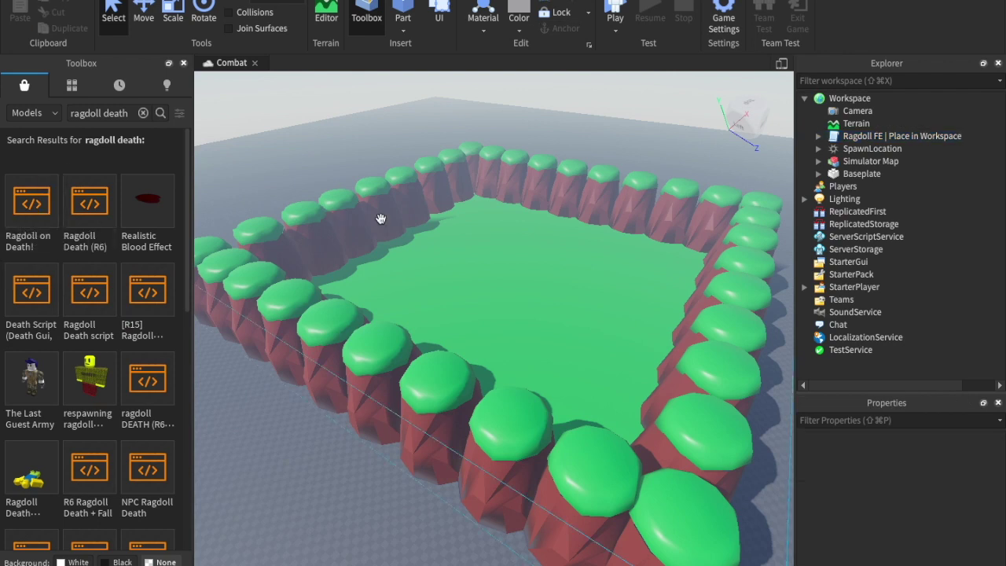
pyautogui.scroll(6, 379, 219)
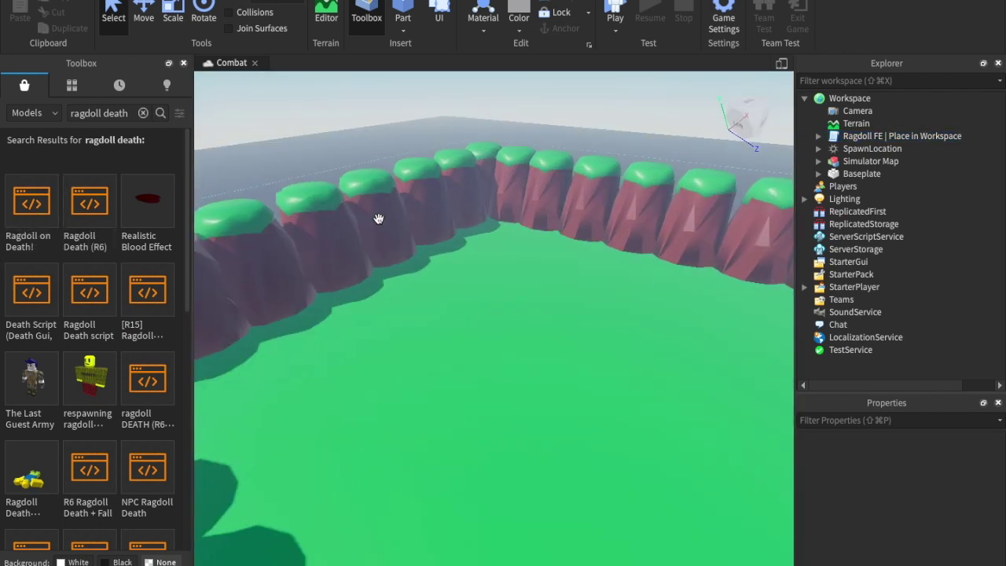
pyautogui.scroll(-2, 378, 219)
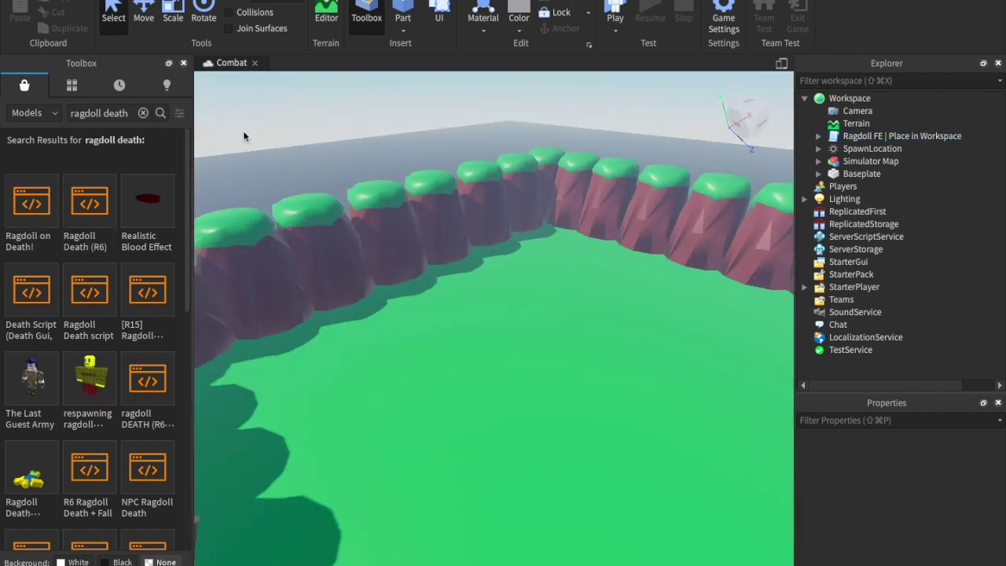
pyautogui.click(183, 64)
pyautogui.moveTo(407, 224); pyautogui.dragTo(406, 225, button='right')
pyautogui.click(407, 225)
# Step: Reposition the SpawnLocation with the Move tool and deselect it
pyautogui.click(829, 149)
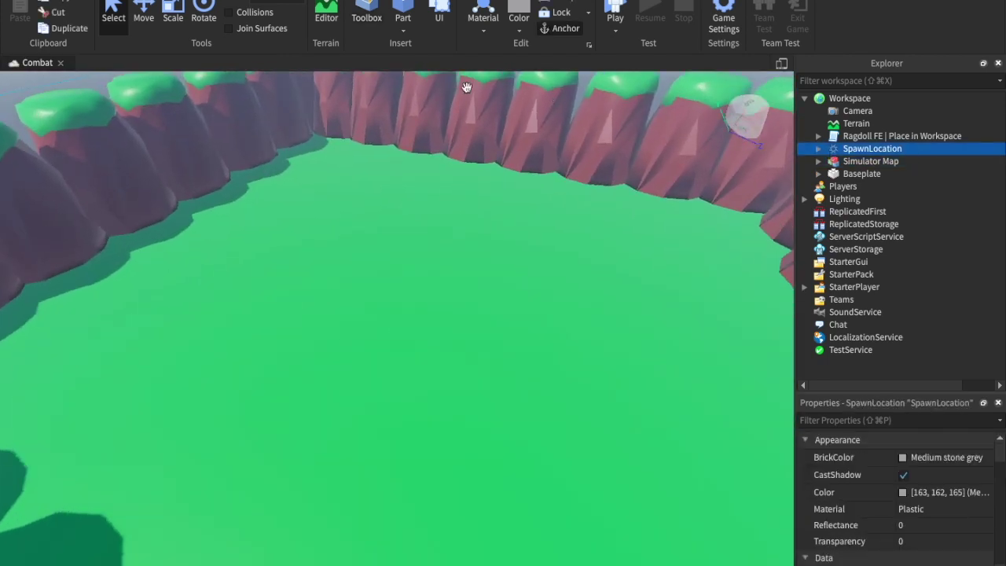
pyautogui.click(146, 23)
pyautogui.moveTo(507, 324); pyautogui.dragTo(512, 318)
pyautogui.moveTo(512, 318); pyautogui.dragTo(641, 143, button='right')
pyautogui.click(642, 145)
# Step: Open the Animation Editor with the empty baseplate area outside the map walls in view
pyautogui.press('w')
pyautogui.moveTo(747, 314); pyautogui.dragTo(745, 315, button='right')
pyautogui.moveTo(517, 222); pyautogui.dragTo(518, 221, button='right')
pyautogui.press('d')
pyautogui.press('a')
pyautogui.press('d')
pyautogui.press('a')
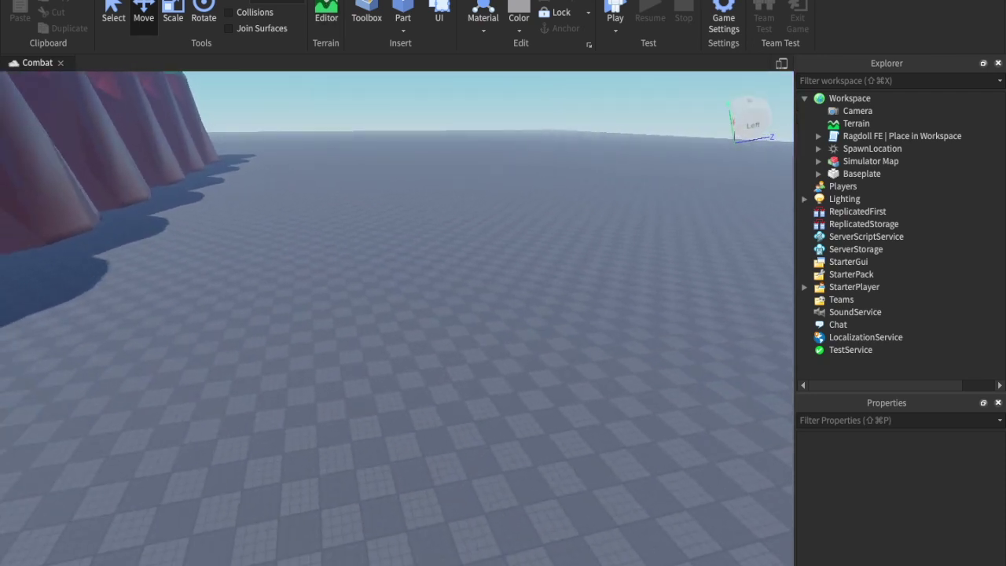
pyautogui.click(468, 0)
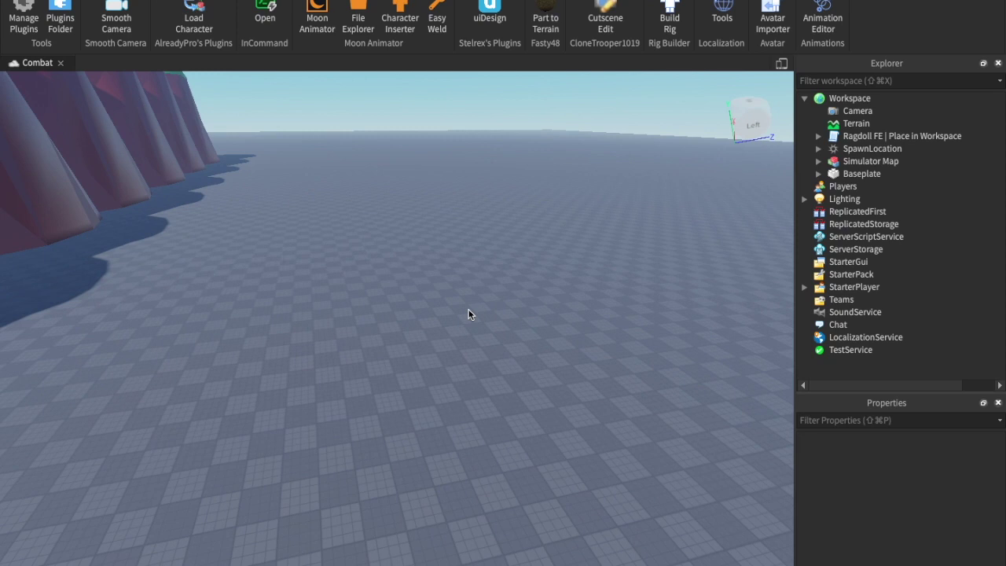
pyautogui.click(823, 17)
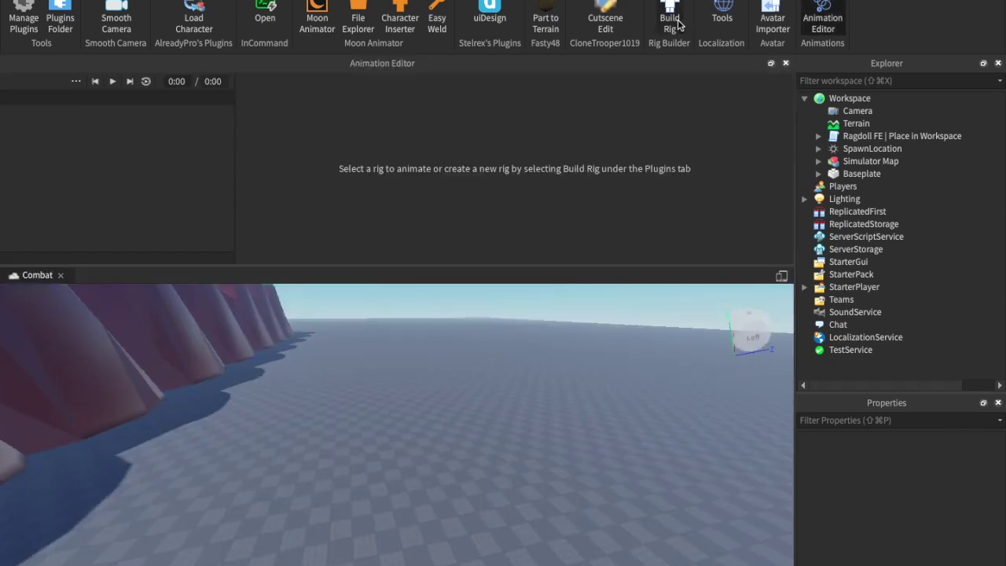
# Step: Add an R15 Block Rig with the Rig Builder on the open baseplate outside the map
pyautogui.click(669, 22)
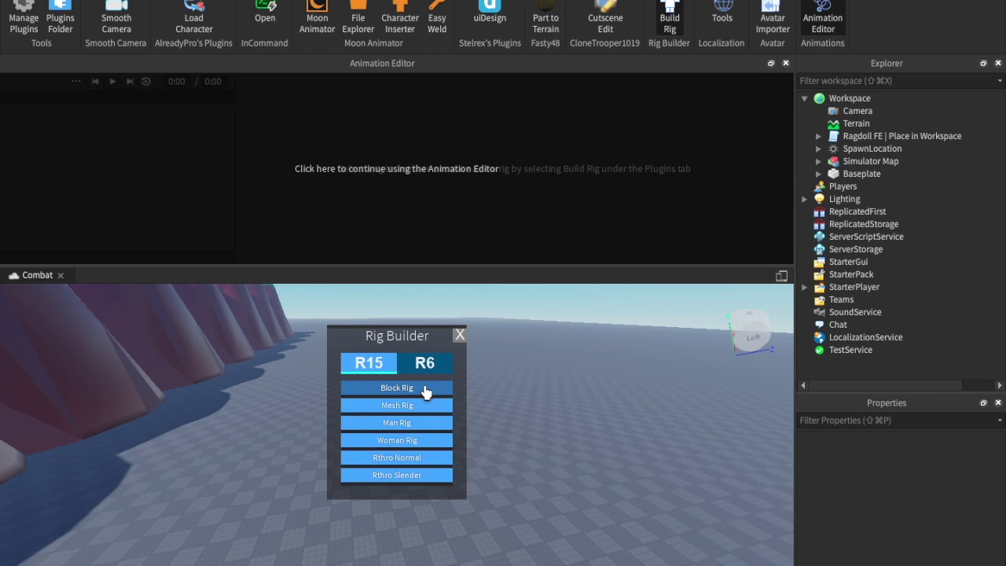
pyautogui.click(395, 388)
pyautogui.moveTo(510, 403); pyautogui.dragTo(510, 404, button='right')
pyautogui.press('w')
pyautogui.press('s')
pyautogui.press('w')
pyautogui.press('s')
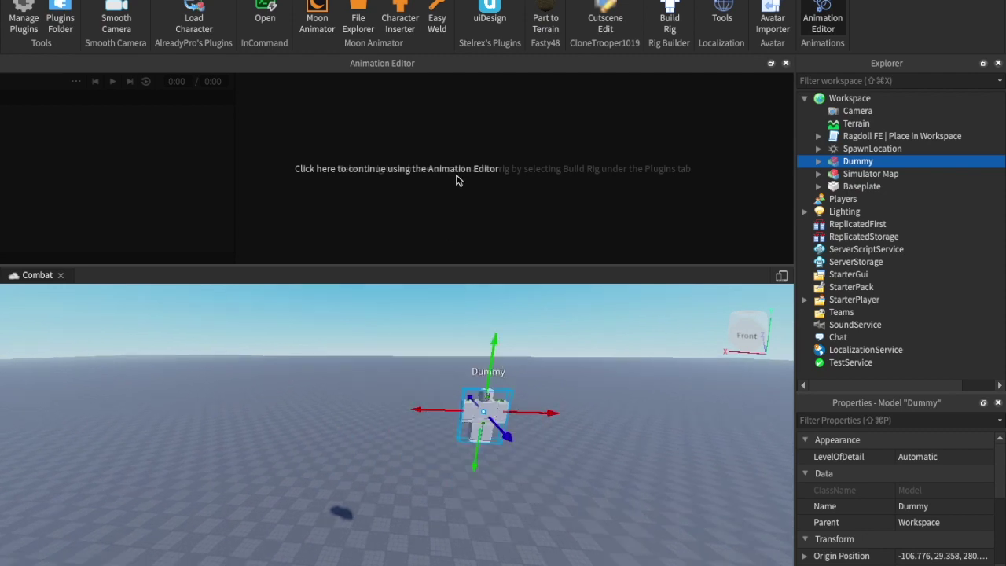
# Step: Select the Dummy rig in the Animation Editor and create an animation named IdleCombat for it
pyautogui.click(455, 180)
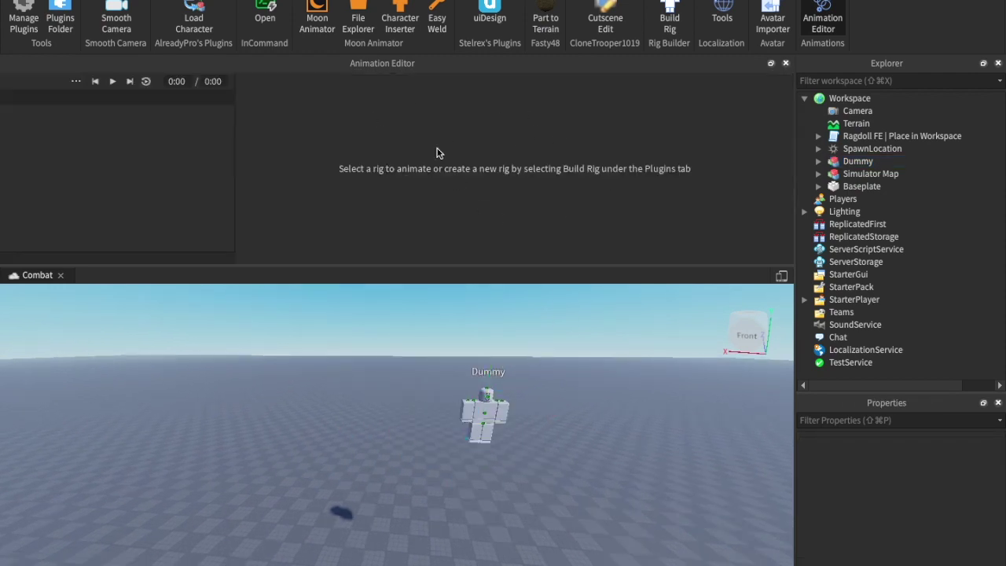
pyautogui.click(493, 401)
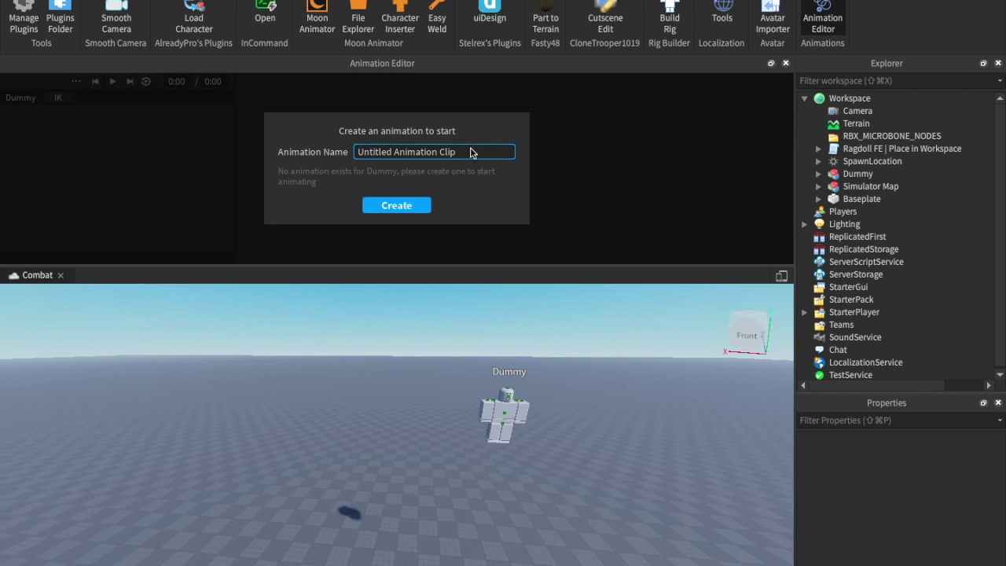
pyautogui.moveTo(470, 153); pyautogui.dragTo(239, 150)
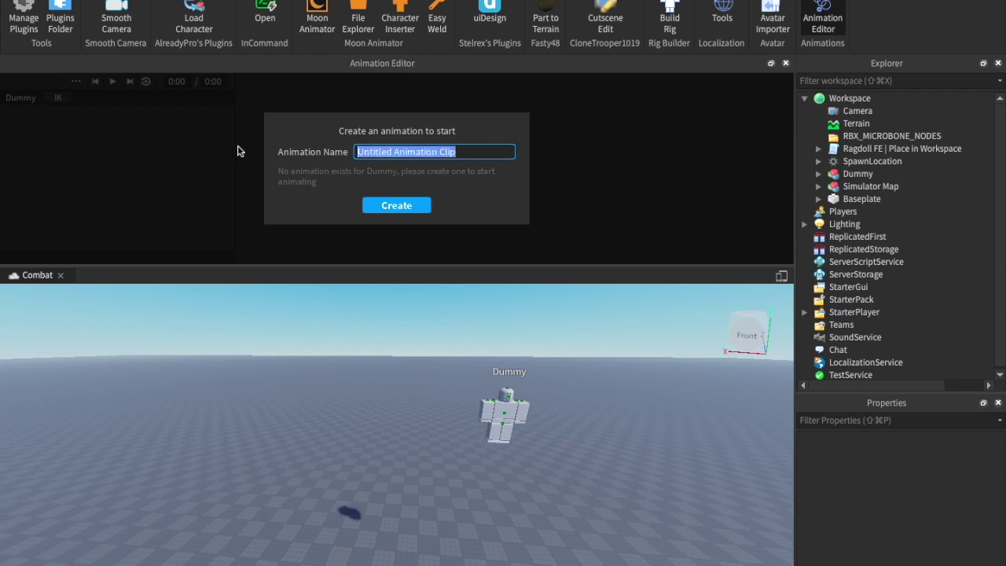
pyautogui.press('BackSpace')
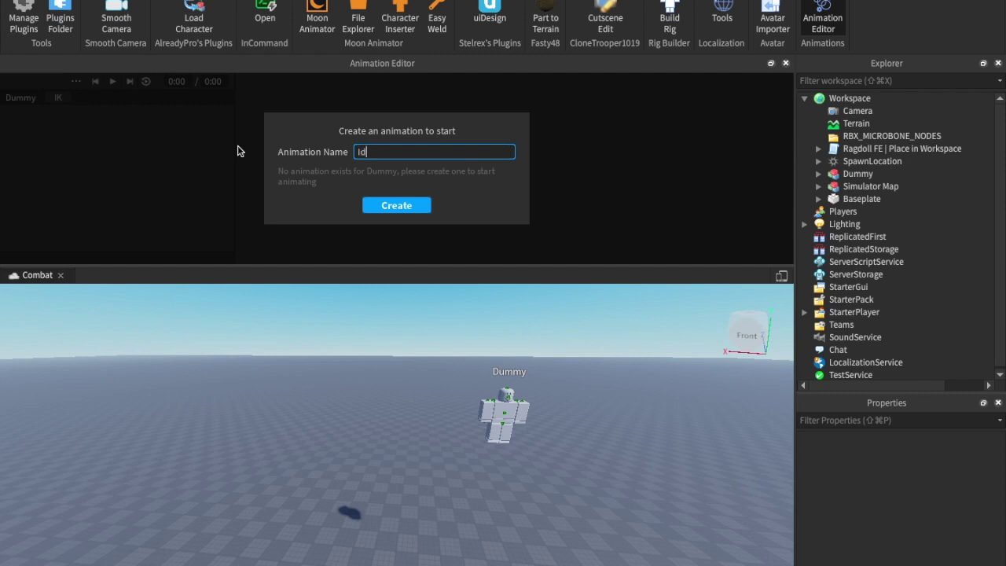
pyautogui.press('Return')
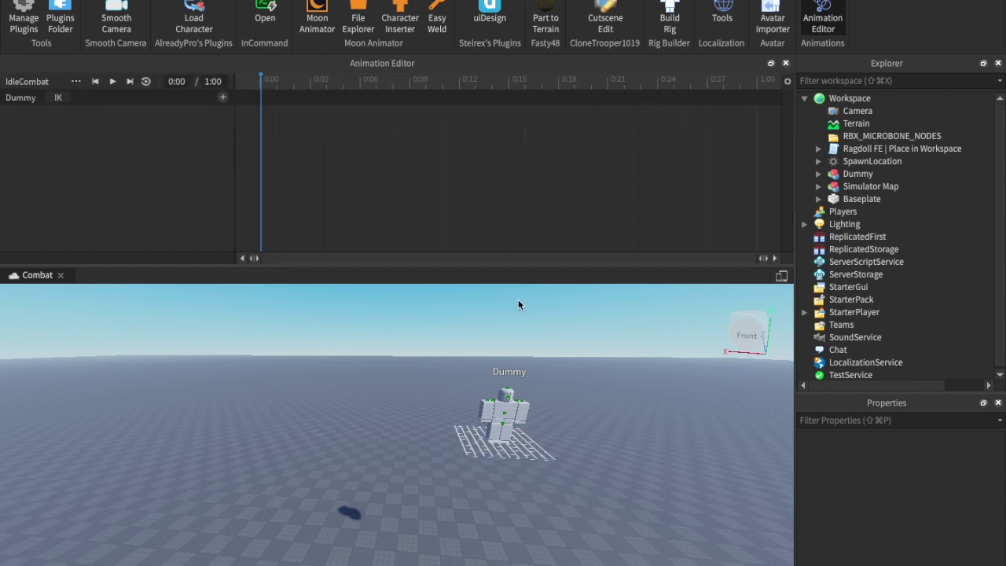
# Step: Rotate the dummy's right upper arm forward and bend its right lower arm into a guard pose at 0:00
pyautogui.scroll(10, 569, 372)
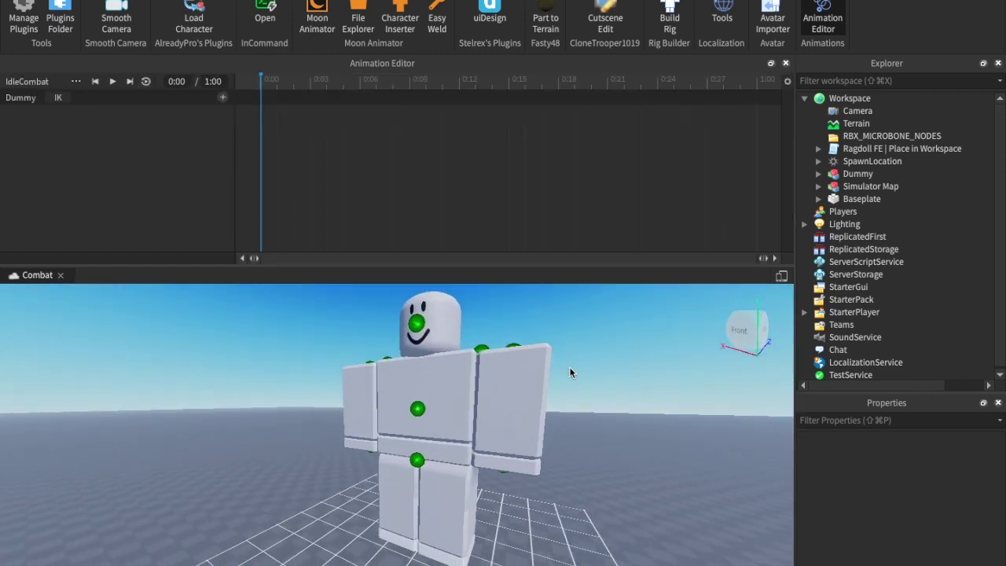
pyautogui.moveTo(569, 368); pyautogui.dragTo(570, 368, button='right')
pyautogui.scroll(-5, 569, 367)
pyautogui.scroll(3, 570, 368)
pyautogui.click(186, 0)
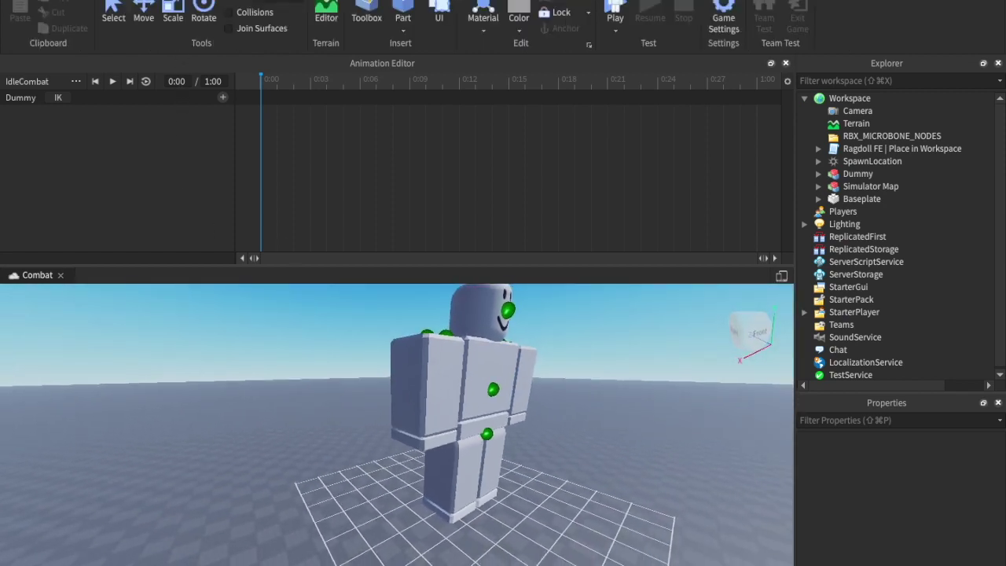
pyautogui.click(420, 350)
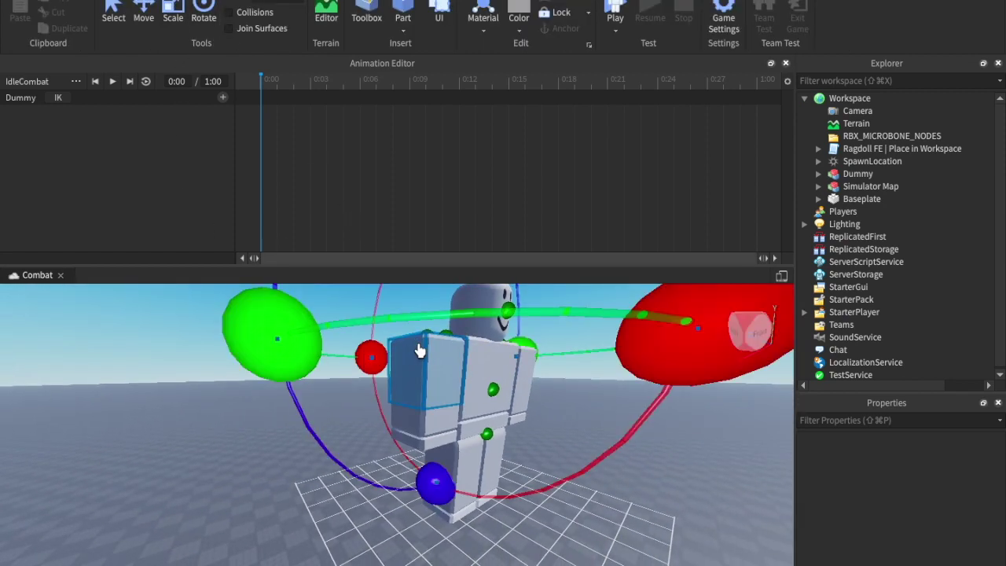
pyautogui.moveTo(499, 393); pyautogui.dragTo(499, 393, button='right')
pyautogui.moveTo(430, 348); pyautogui.dragTo(548, 299)
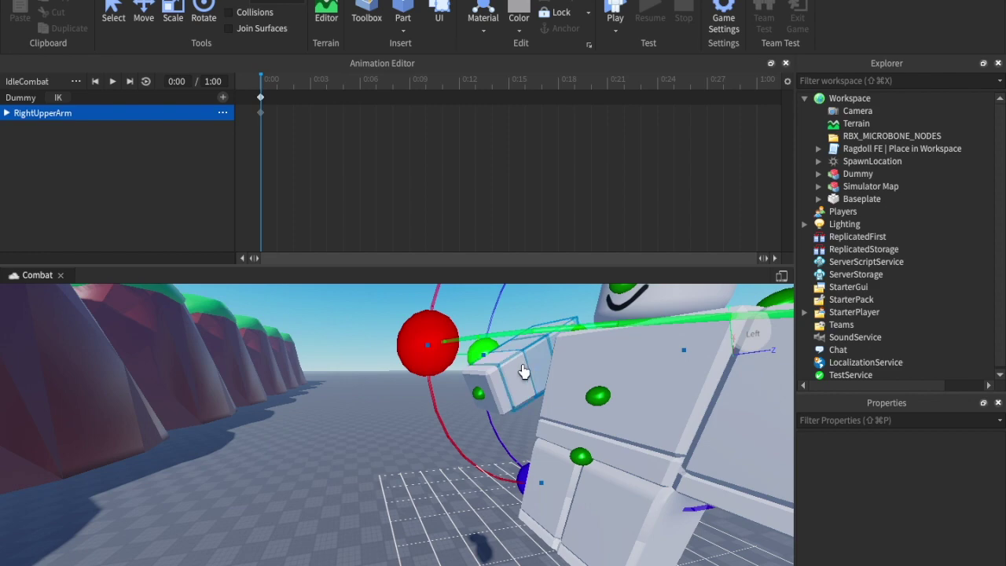
pyautogui.click(547, 373)
pyautogui.moveTo(377, 369); pyautogui.dragTo(416, 284)
# Step: Raise the dummy's left upper arm and bend its left lower arm into the guard pose at 0:00
pyautogui.moveTo(557, 405); pyautogui.dragTo(557, 405, button='right')
pyautogui.press('d')
pyautogui.press('s')
pyautogui.click(450, 414)
pyautogui.moveTo(332, 404); pyautogui.dragTo(418, 367)
pyautogui.click(406, 419)
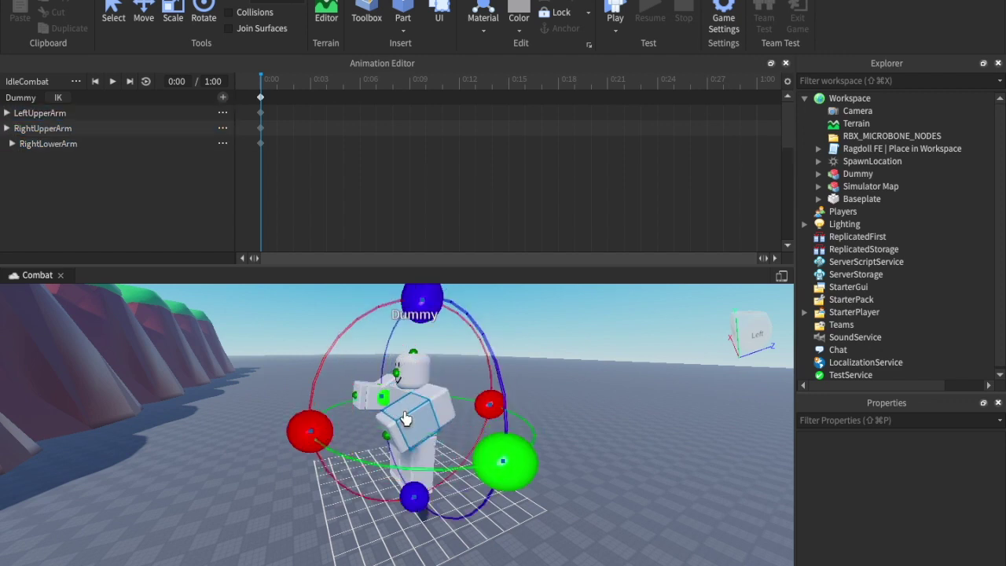
pyautogui.moveTo(328, 429); pyautogui.dragTo(328, 415)
# Step: Rotate the dummy's head to suit the guard pose at 0:00
pyautogui.moveTo(490, 397); pyautogui.dragTo(521, 417, button='right')
pyautogui.press('a')
pyautogui.press('w')
pyautogui.press('s')
pyautogui.press('w')
pyautogui.press('s')
pyautogui.press('w')
pyautogui.press('s')
pyautogui.click(520, 417)
pyautogui.press('w')
pyautogui.press('s')
pyautogui.press('w')
pyautogui.press('a')
# Step: Turn the left and right upper arms inward so both fists sit in front of the torso at 0:00
pyautogui.click(521, 417)
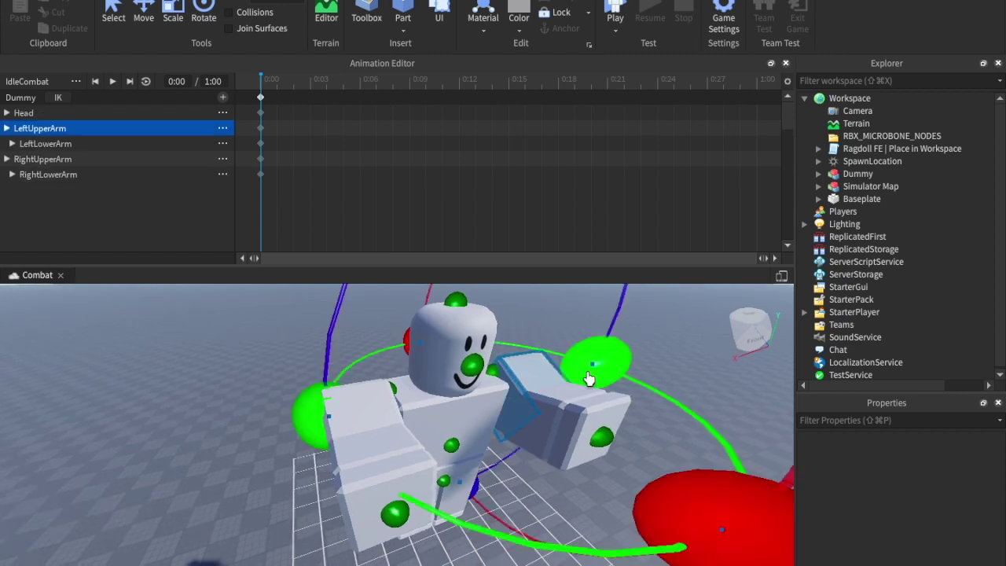
pyautogui.moveTo(594, 363); pyautogui.dragTo(605, 382)
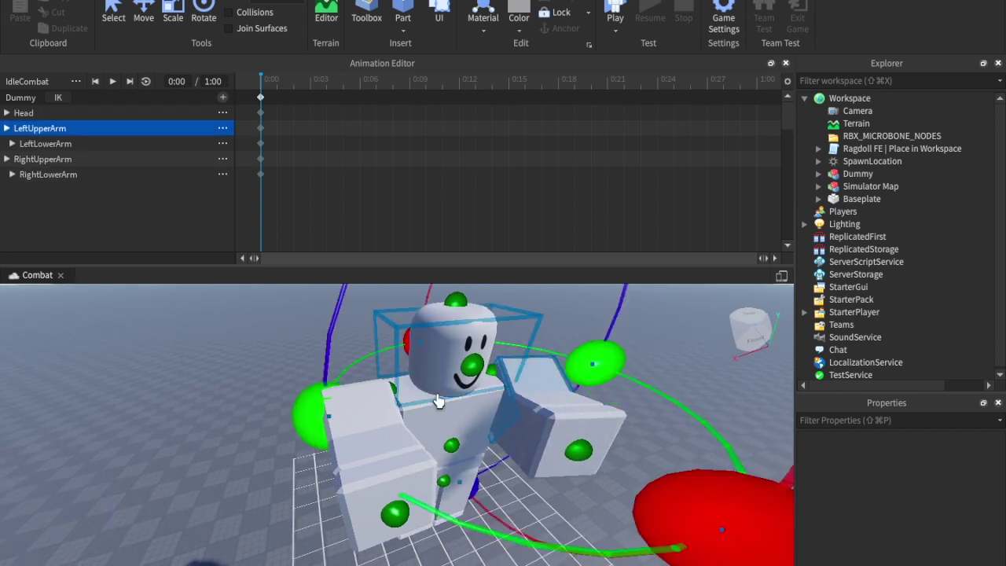
pyautogui.click(378, 412)
pyautogui.moveTo(237, 442); pyautogui.dragTo(189, 483)
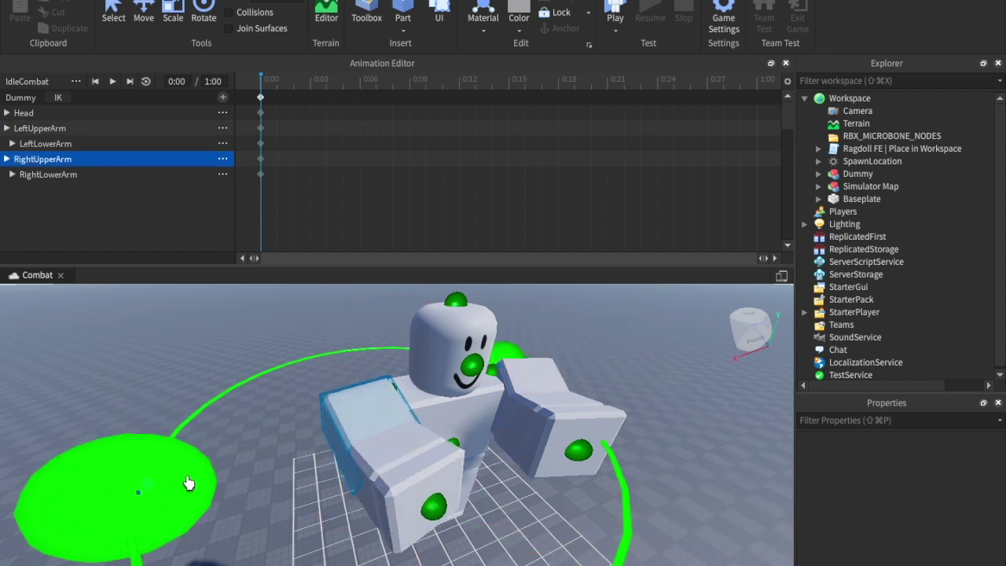
# Step: Swing the dummy's left upper leg forward and bend its left lower leg back at 0:00
pyautogui.scroll(-3, 425, 452)
pyautogui.moveTo(425, 451)
pyautogui.mouseDown(button='right')
pyautogui.moveTo(418, 457)
pyautogui.moveTo(426, 453)
pyautogui.mouseUp(button='right')
pyautogui.scroll(6, 425, 452)
pyautogui.scroll(-5, 425, 452)
pyautogui.scroll(-4, 427, 453)
pyautogui.click(427, 453)
pyautogui.scroll(5, 425, 452)
pyautogui.click(427, 453)
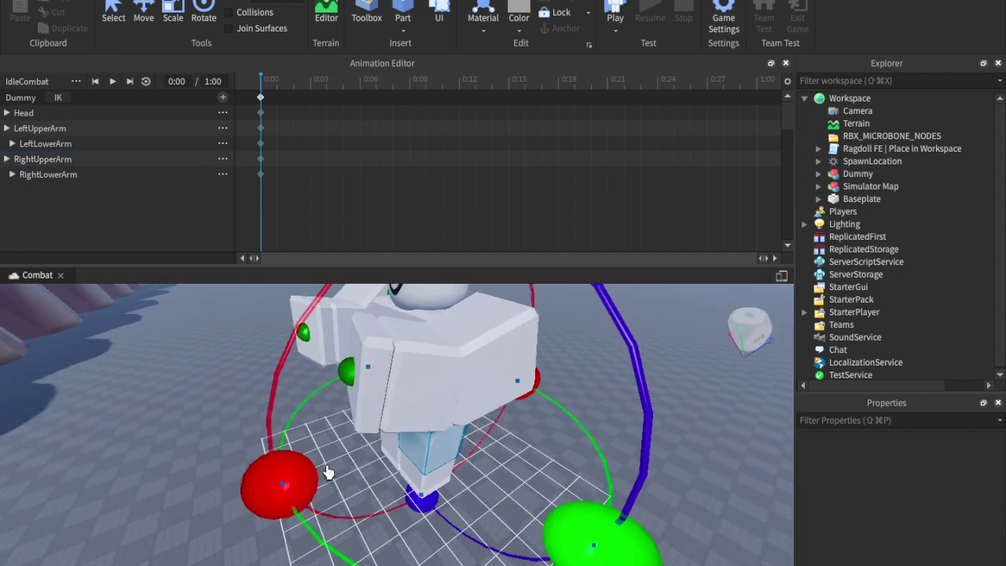
pyautogui.moveTo(291, 476); pyautogui.dragTo(358, 420)
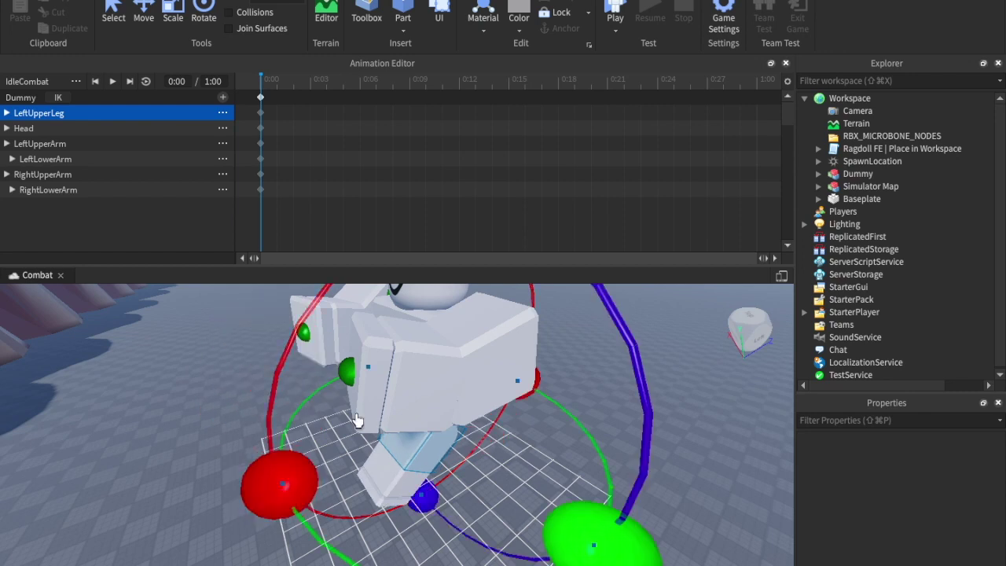
pyautogui.click(392, 481)
pyautogui.moveTo(265, 512); pyautogui.dragTo(331, 525)
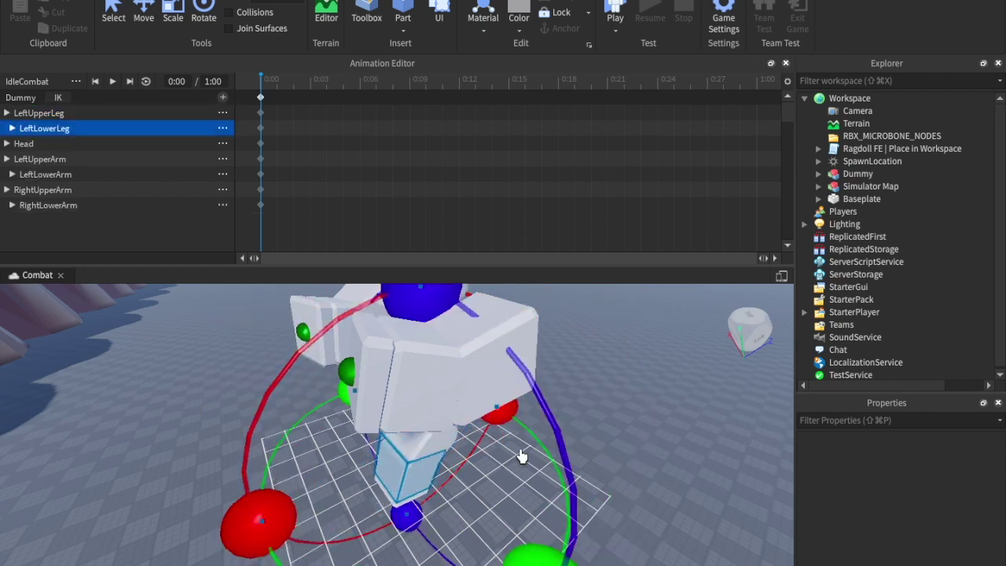
# Step: Swing the dummy's right upper leg backward and bend its lower leg to finish the stance at 0:00
pyautogui.click(612, 383)
pyautogui.moveTo(612, 383); pyautogui.dragTo(611, 382, button='right')
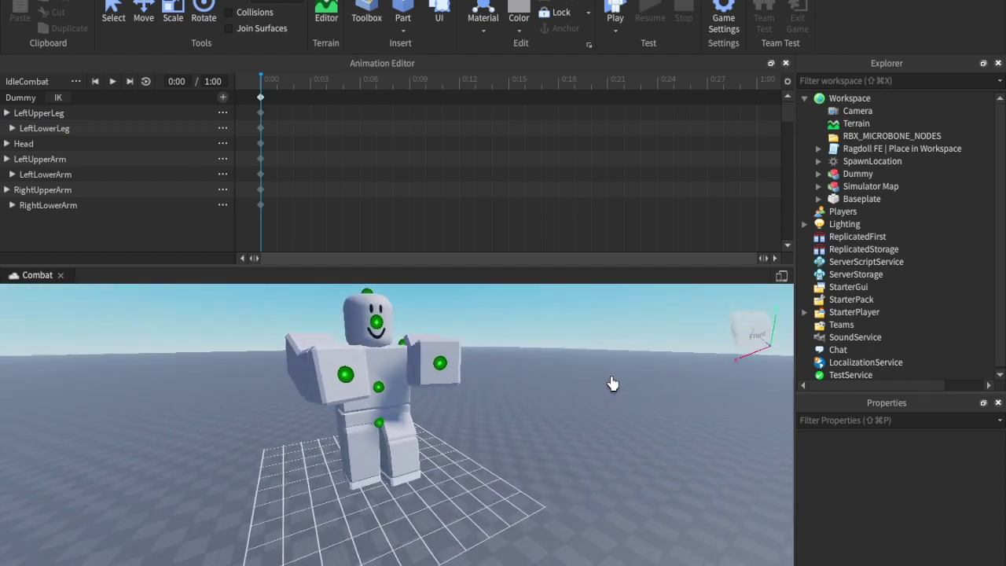
pyautogui.click(363, 453)
pyautogui.moveTo(419, 471); pyautogui.dragTo(393, 516)
pyautogui.click(534, 393)
pyautogui.moveTo(534, 393); pyautogui.dragTo(537, 393, button='right')
pyautogui.scroll(5, 538, 391)
pyautogui.scroll(-6, 537, 391)
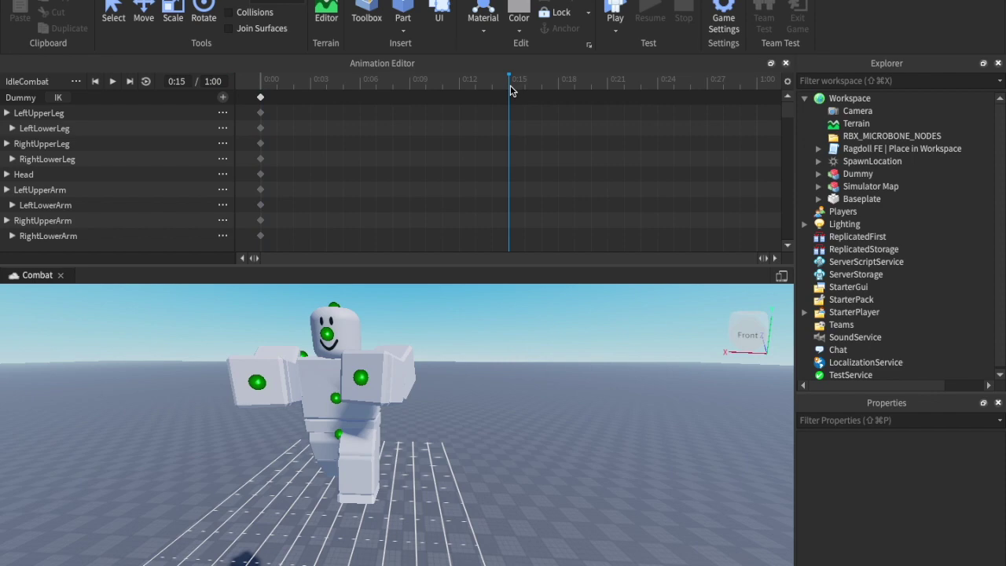
# Step: Keyframe a slight turn and lean of the UpperTorso at 0:15 on the timeline
pyautogui.moveTo(479, 285); pyautogui.dragTo(480, 285, button='right')
pyautogui.moveTo(363, 419); pyautogui.dragTo(364, 419, button='right')
pyautogui.click(480, 396)
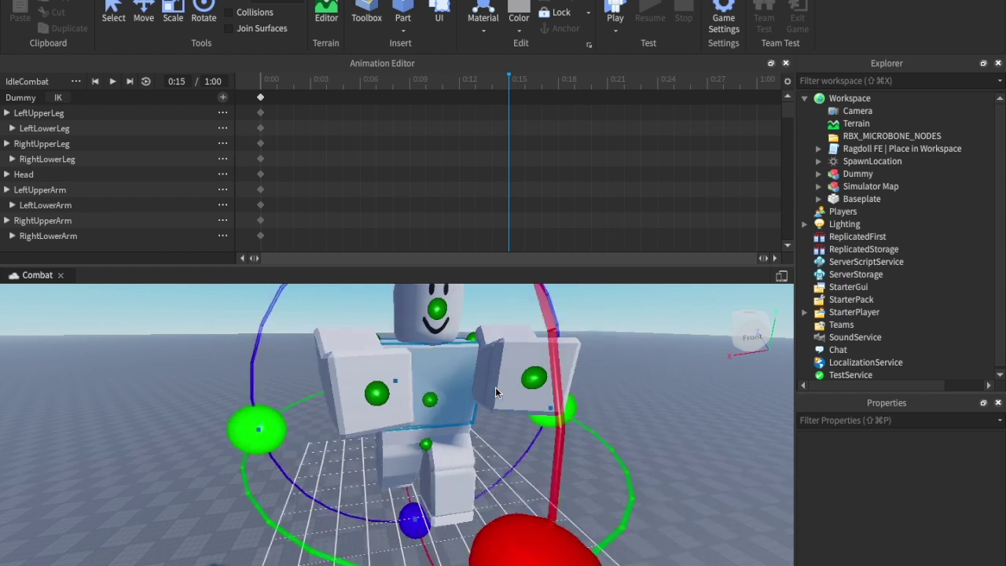
pyautogui.scroll(-4, 495, 386)
pyautogui.moveTo(276, 440); pyautogui.dragTo(299, 445)
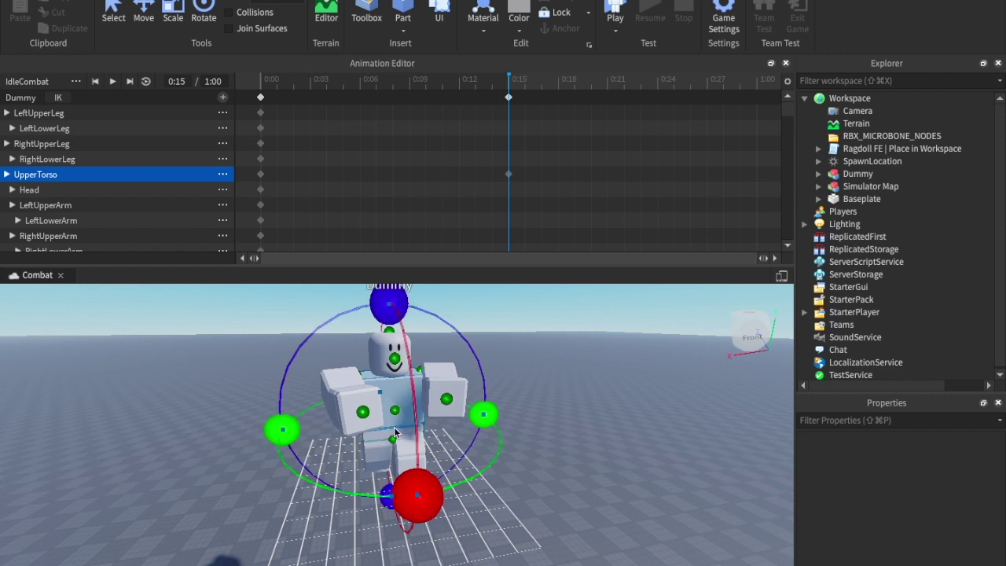
pyautogui.moveTo(418, 494); pyautogui.dragTo(424, 503)
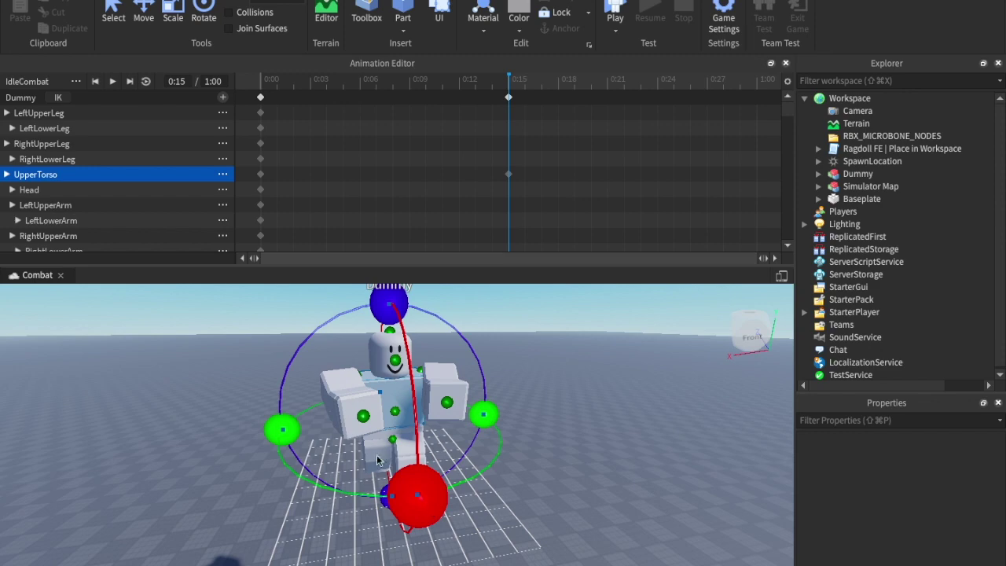
# Step: Lower the right upper arm slightly and raise the left upper arm in the 0:15 pose
pyautogui.click(370, 393)
pyautogui.moveTo(352, 430); pyautogui.dragTo(351, 430, button='right')
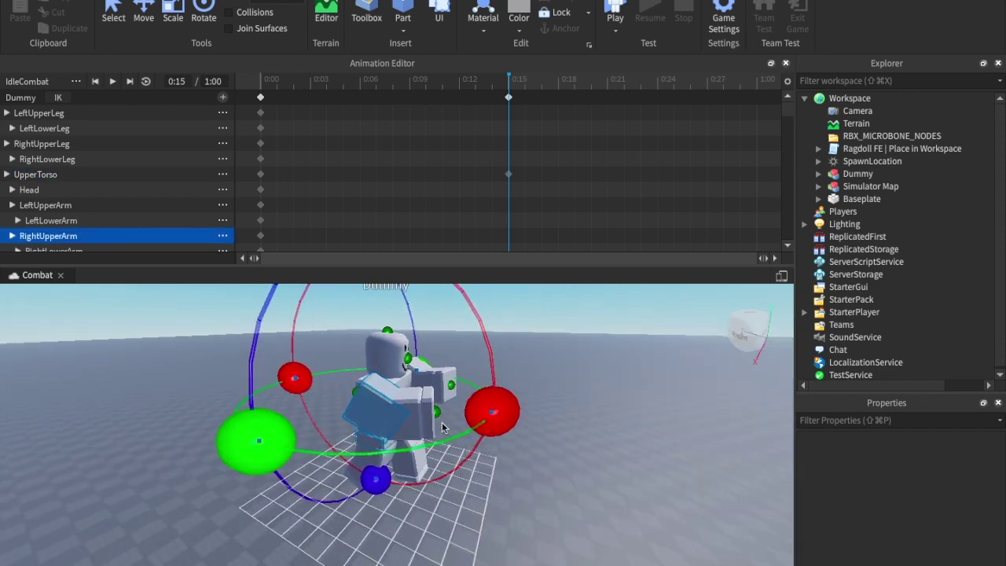
pyautogui.moveTo(493, 410); pyautogui.dragTo(471, 413)
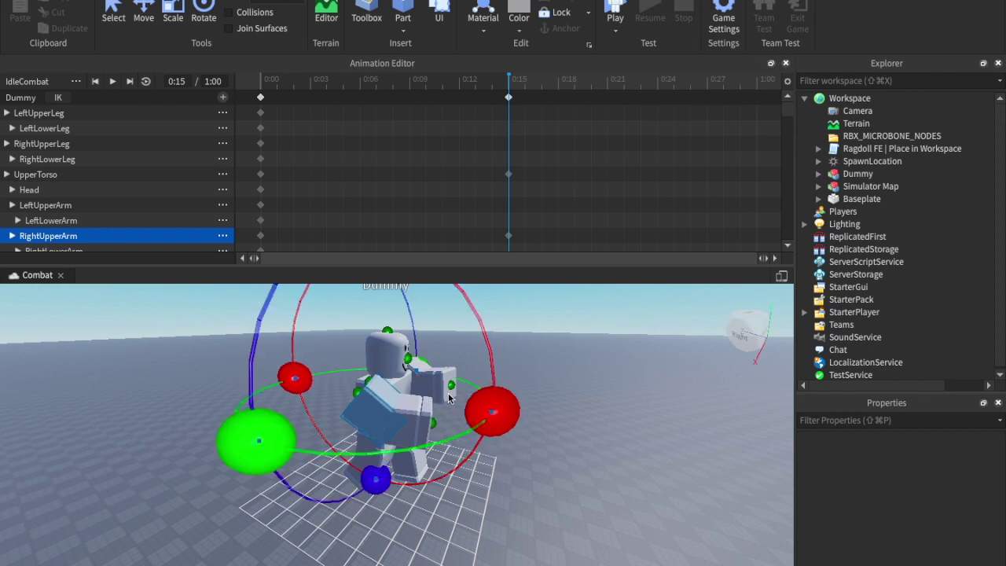
pyautogui.moveTo(446, 397); pyautogui.dragTo(445, 396, button='right')
pyautogui.click(463, 407)
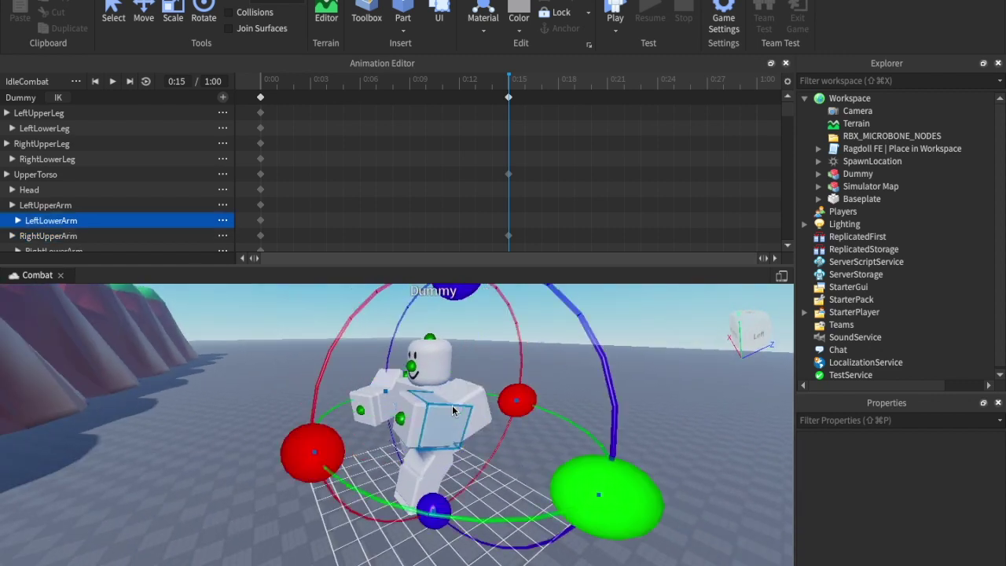
pyautogui.click(467, 401)
pyautogui.moveTo(342, 428); pyautogui.dragTo(339, 401)
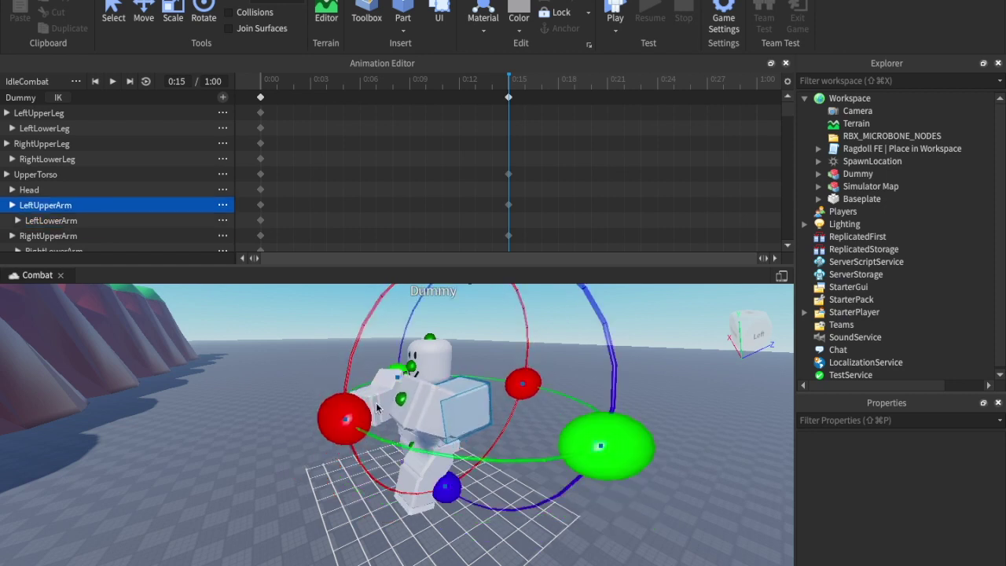
pyautogui.click(672, 363)
pyautogui.moveTo(677, 357); pyautogui.dragTo(678, 356, button='right')
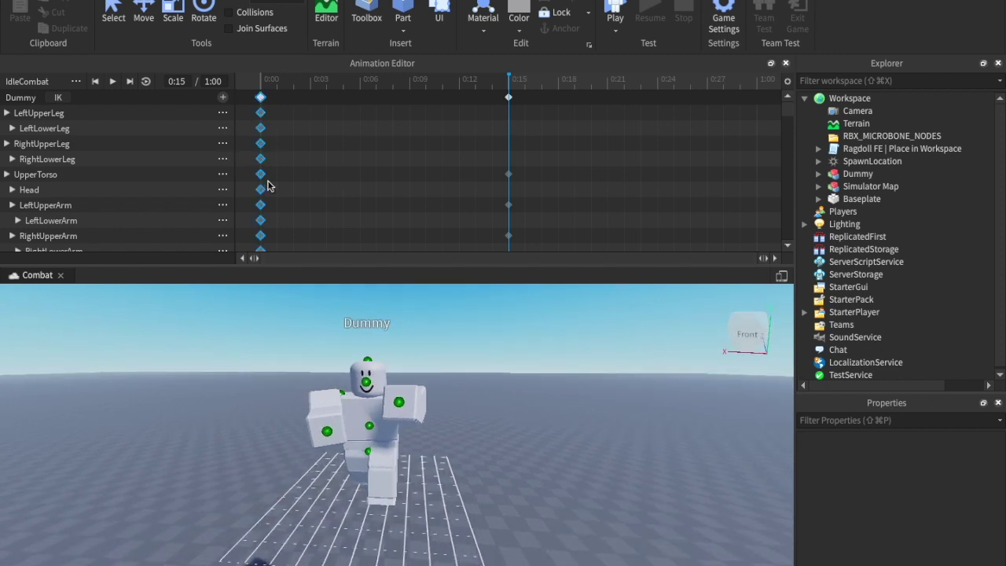
# Step: Copy all the keyframes at 0:00 and paste them at 1:00 to close the idle loop
pyautogui.rightClick(260, 99)
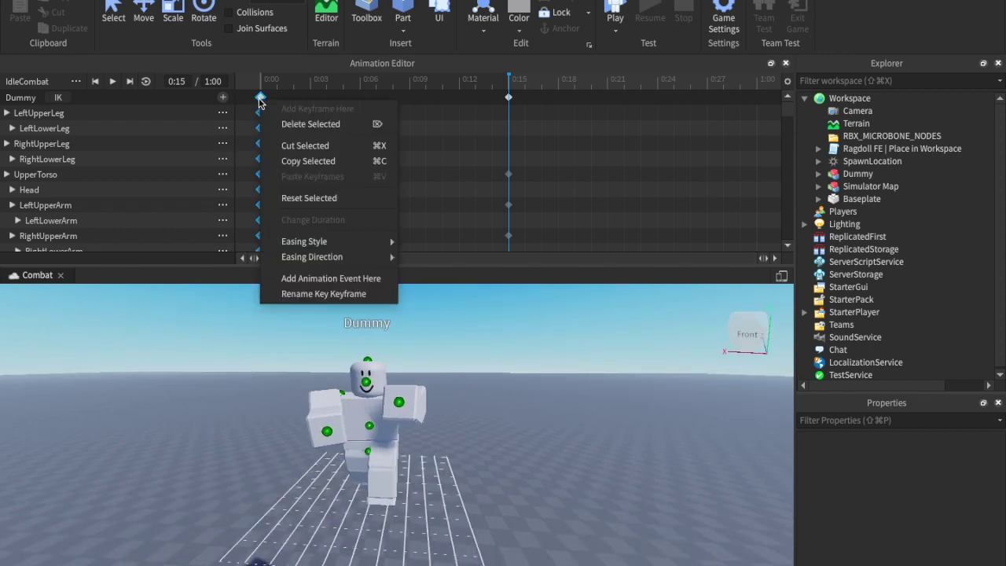
pyautogui.click(297, 167)
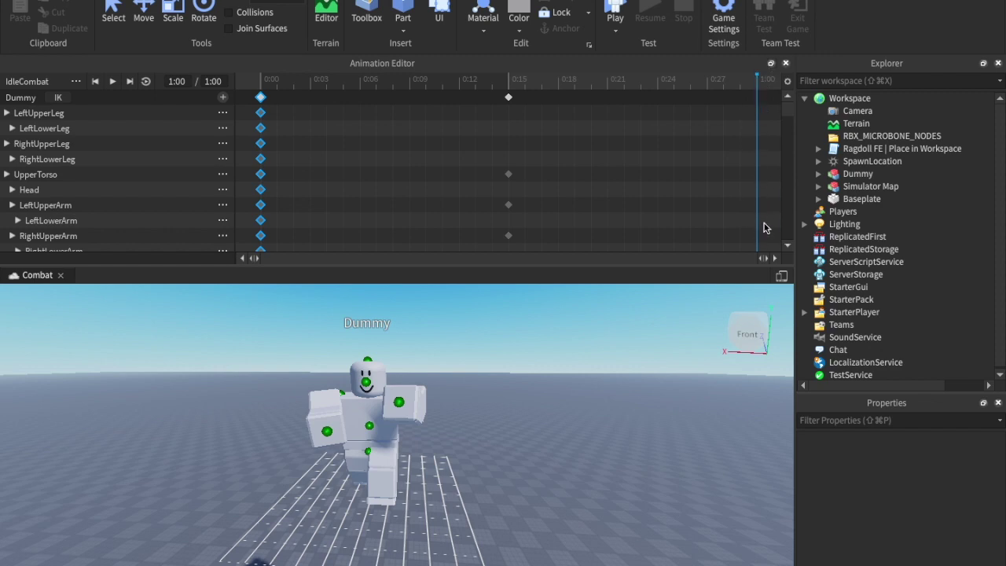
pyautogui.hotkey('ctrl', 'v')
# Step: Play the IdleCombat animation and check the motion from closer up and different angles
pyautogui.press('space')
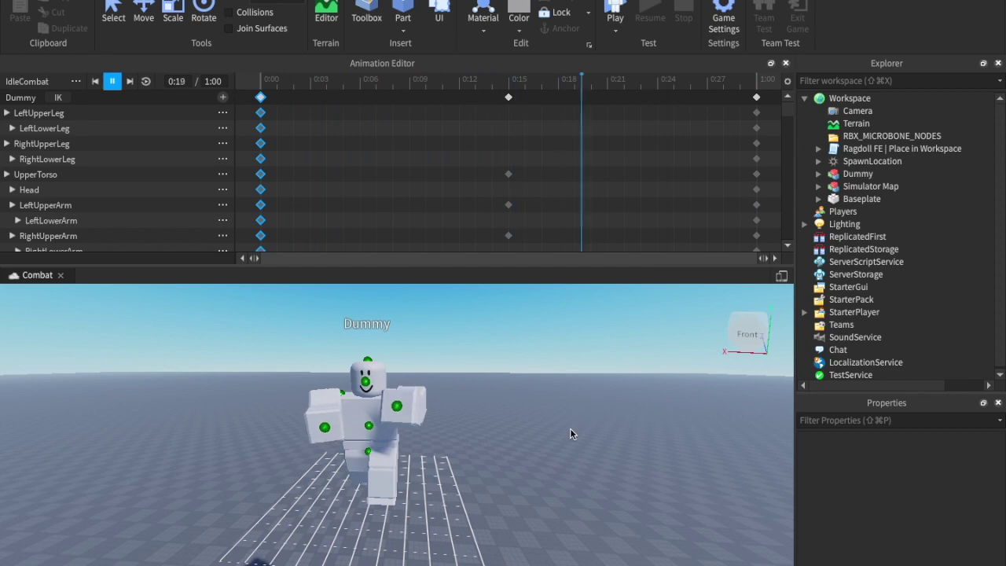
pyautogui.moveTo(543, 447); pyautogui.dragTo(544, 447, button='right')
pyautogui.scroll(4, 543, 447)
pyautogui.press('space')
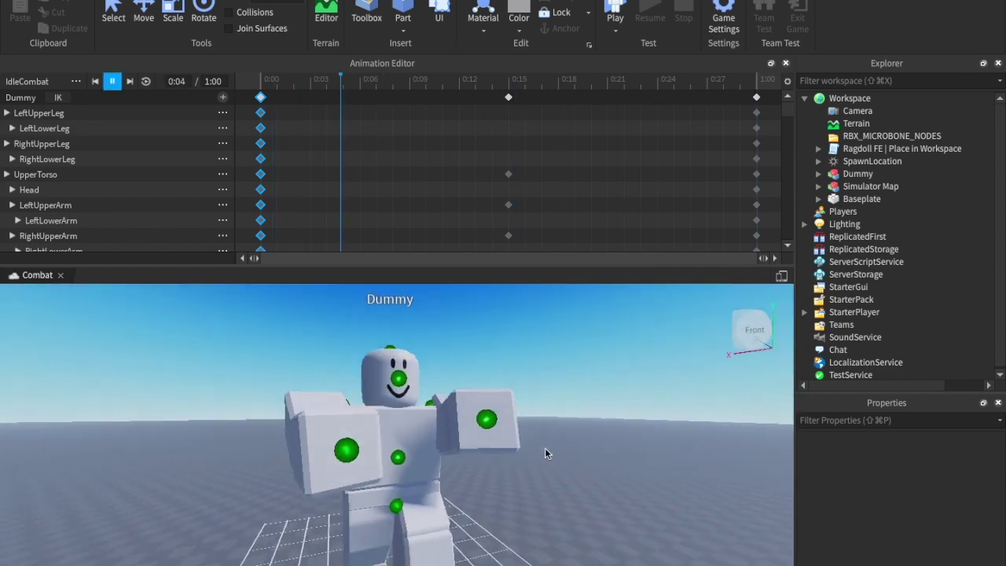
pyautogui.moveTo(545, 449); pyautogui.dragTo(544, 449, button='right')
pyautogui.press('space')
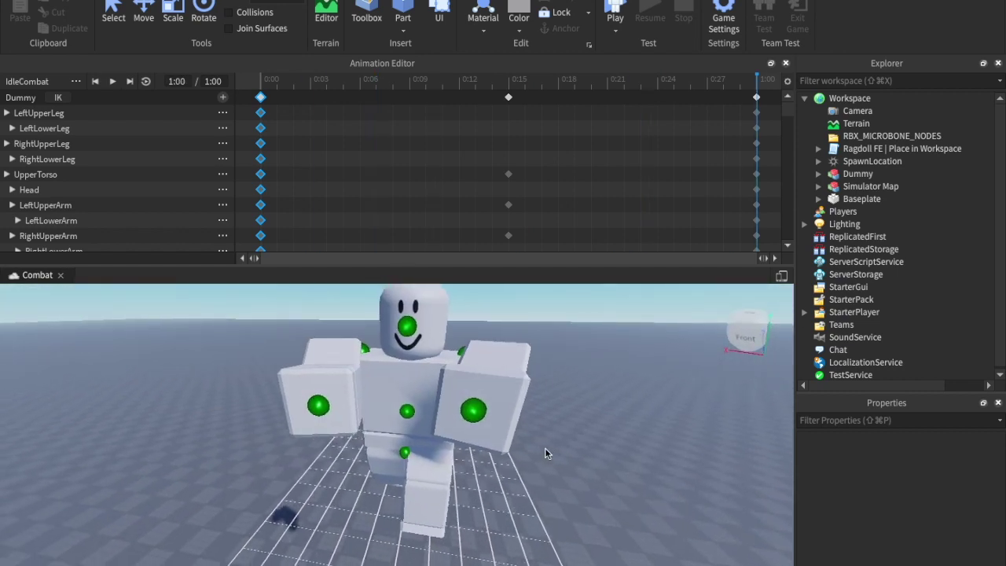
# Step: Move the UpperTorso down slightly in the 0:15 pose
pyautogui.click(512, 91)
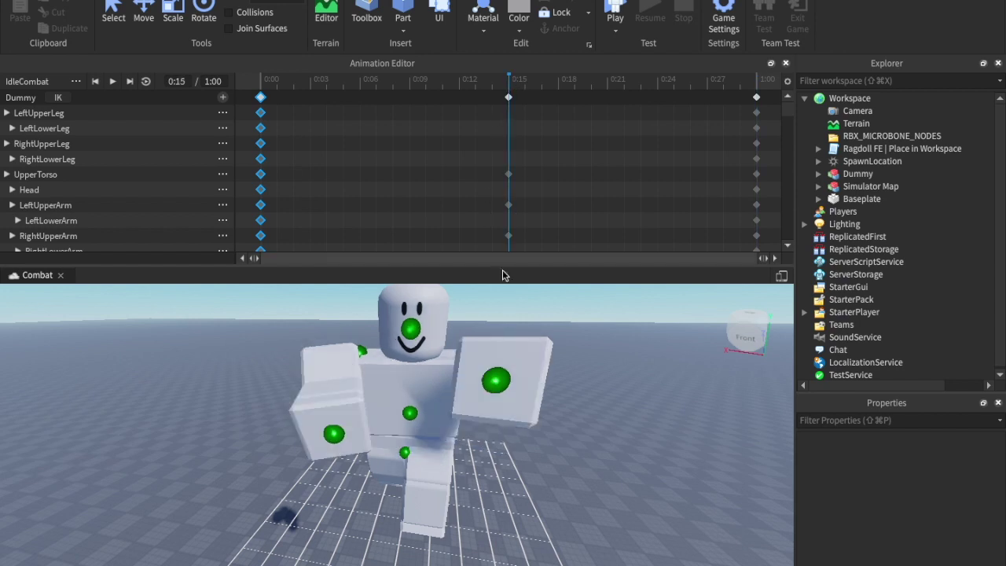
pyautogui.click(395, 404)
pyautogui.click(144, 16)
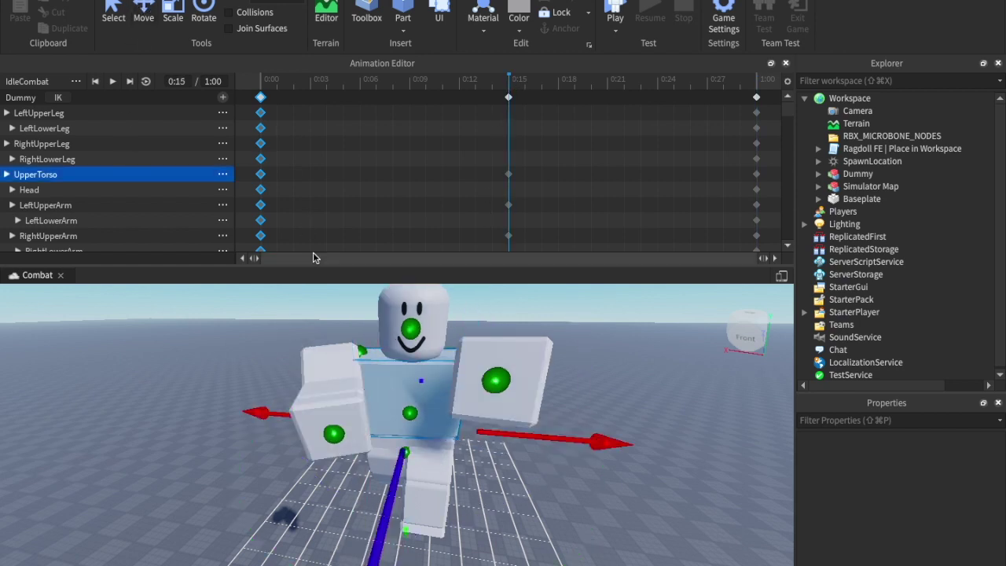
pyautogui.scroll(-5, 377, 321)
pyautogui.scroll(3, 410, 428)
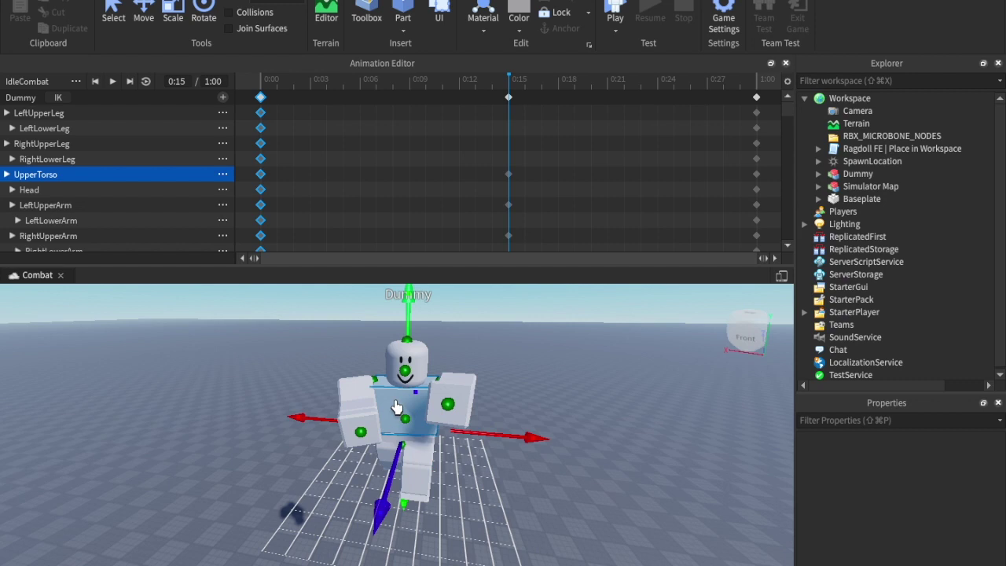
pyautogui.scroll(5, 398, 397)
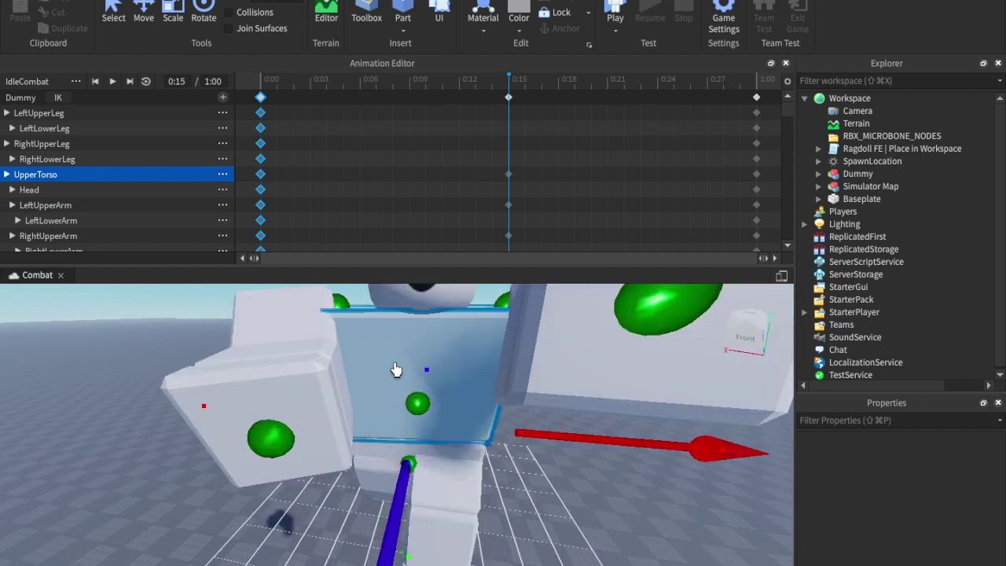
pyautogui.scroll(-5, 396, 369)
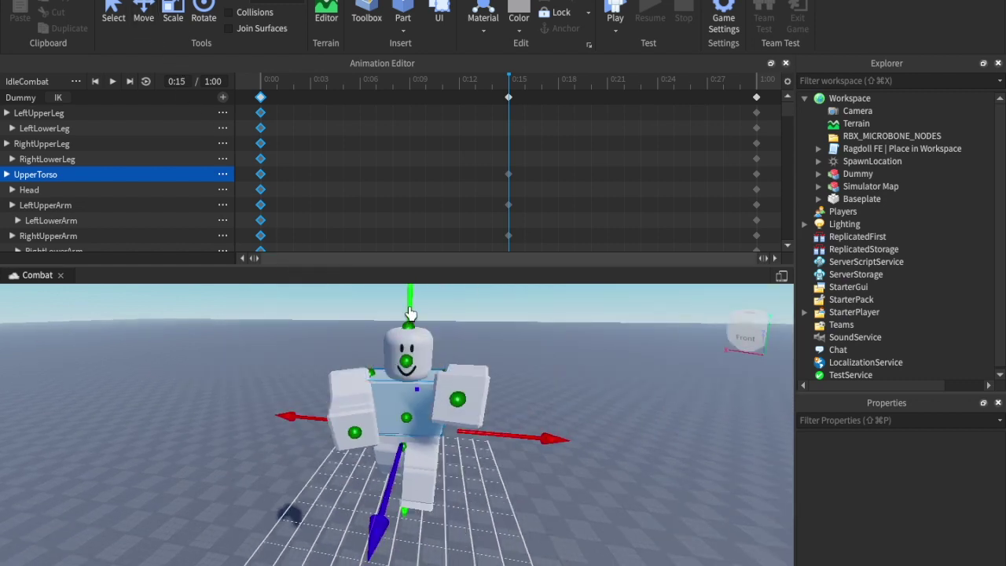
# Step: Play back the IdleCombat animation and check the torso motion from the front and the side
pyautogui.press('space')
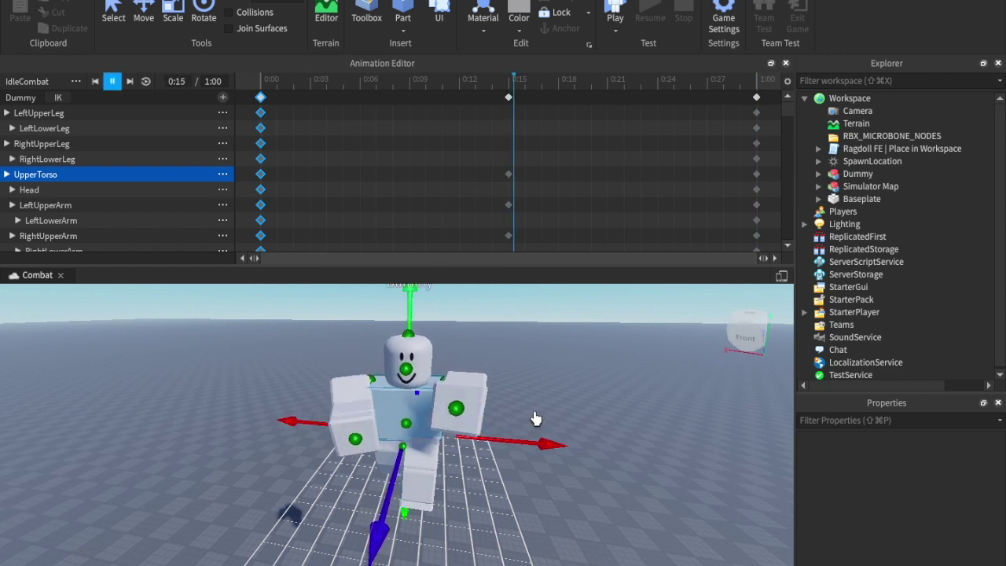
pyautogui.click(566, 374)
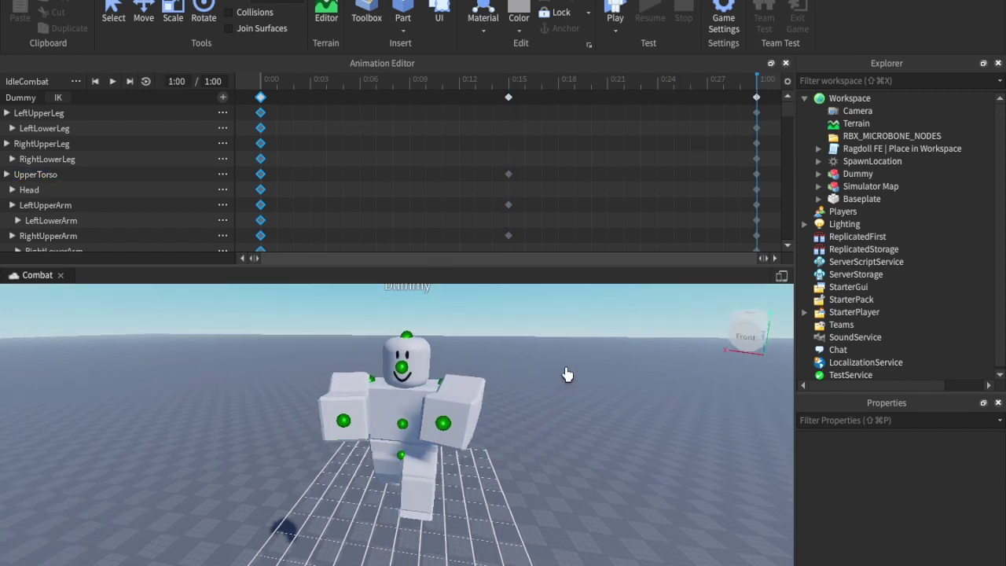
pyautogui.press('space')
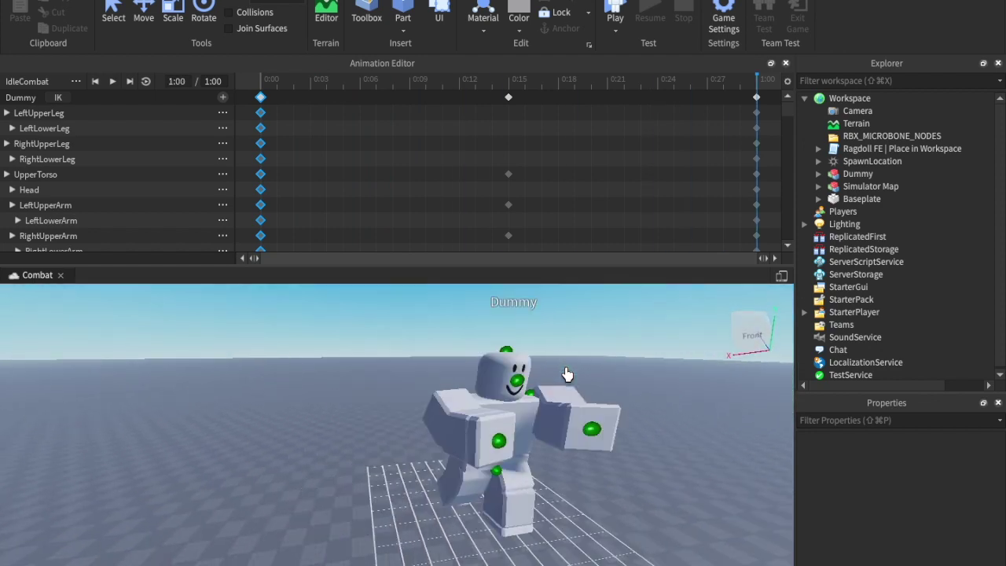
pyautogui.press('space')
pyautogui.moveTo(568, 374); pyautogui.dragTo(566, 374, button='right')
pyautogui.press('space')
pyautogui.press('space')
pyautogui.press('space')
pyautogui.press('space')
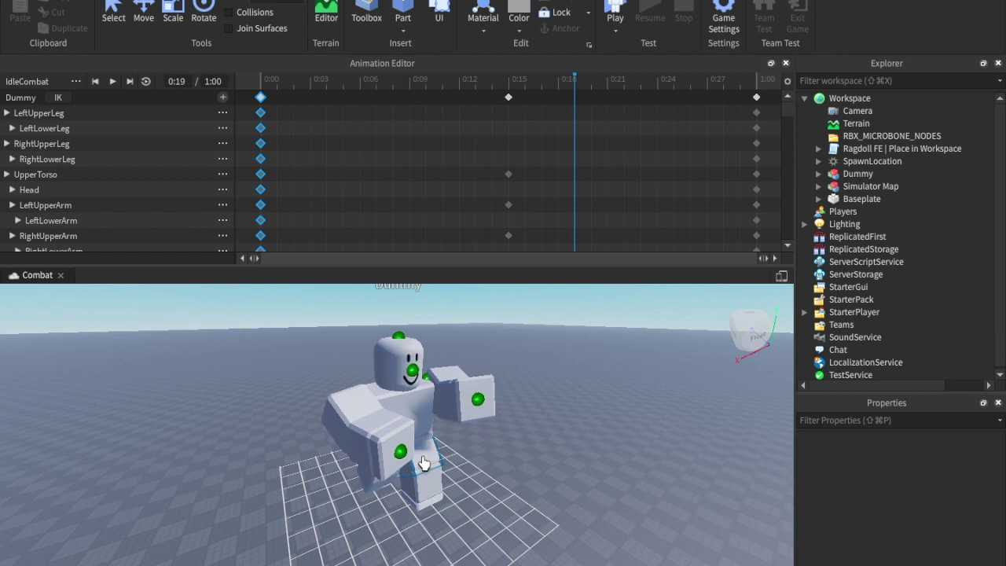
# Step: Rotate the LeftUpperLeg and RightUpperLeg slightly in the 0:15 pose to match the lowered torso
pyautogui.click(509, 82)
pyautogui.click(424, 459)
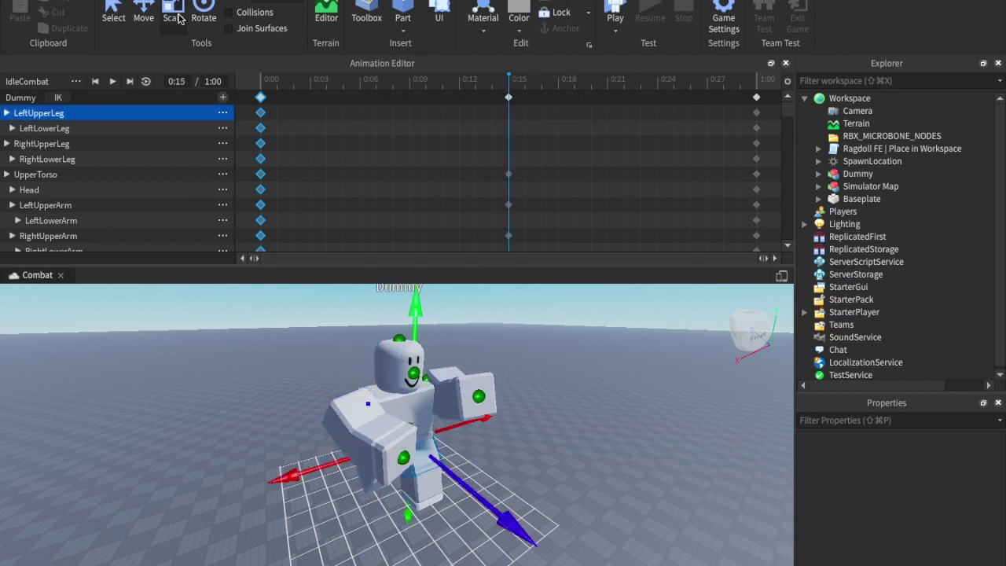
pyautogui.click(206, 18)
pyautogui.moveTo(488, 530); pyautogui.dragTo(487, 558)
pyautogui.moveTo(393, 493); pyautogui.dragTo(394, 493, button='right')
pyautogui.scroll(5, 393, 493)
pyautogui.click(323, 364)
pyautogui.press('space')
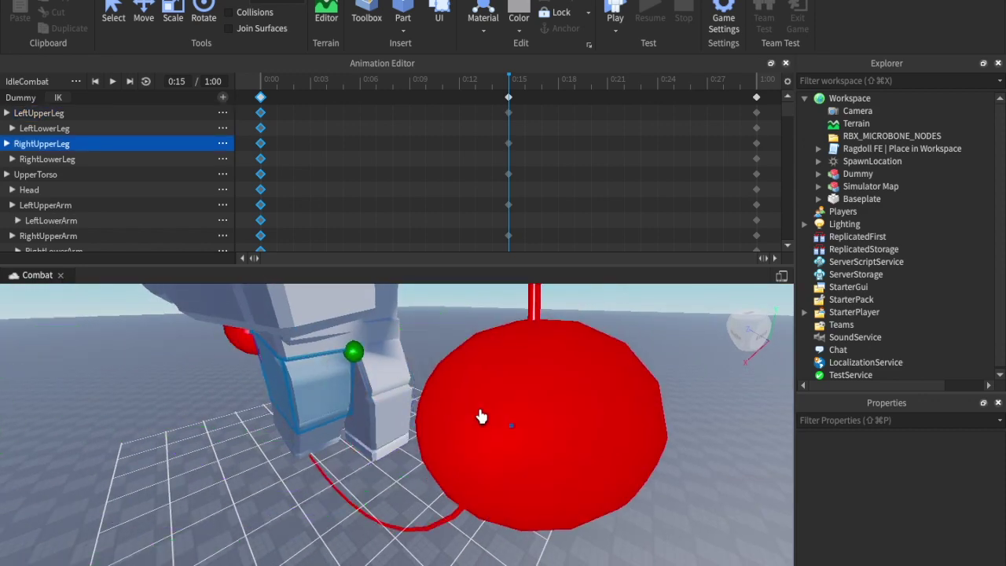
pyautogui.click(700, 384)
# Step: Replay the animation and check the leg motion up close from the front and from an angle
pyautogui.press('space')
pyautogui.moveTo(701, 384); pyautogui.dragTo(701, 384, button='right')
pyautogui.scroll(-5, 701, 385)
pyautogui.press('space')
pyautogui.scroll(8, 702, 384)
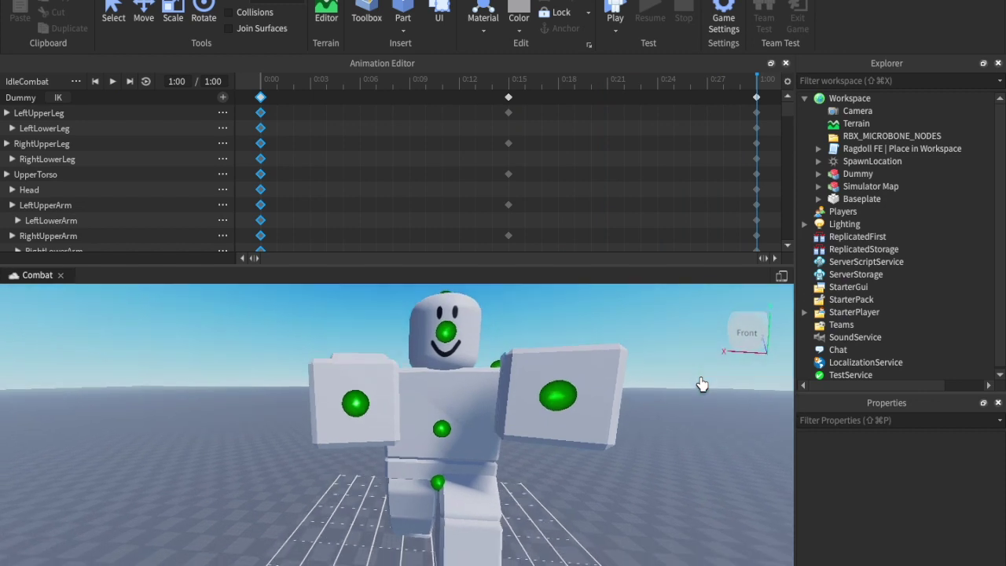
pyautogui.press('space')
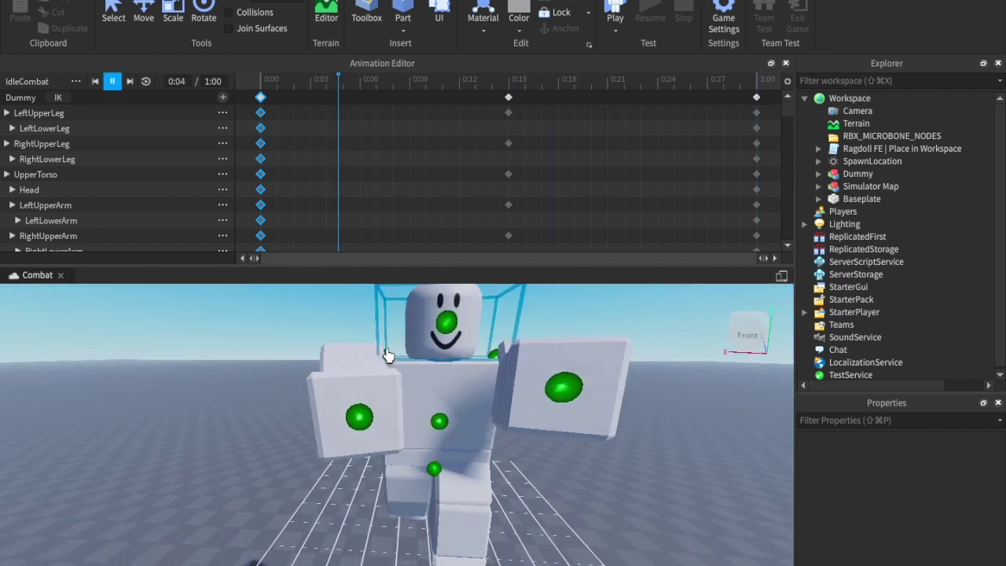
pyautogui.moveTo(388, 355); pyautogui.dragTo(390, 356, button='right')
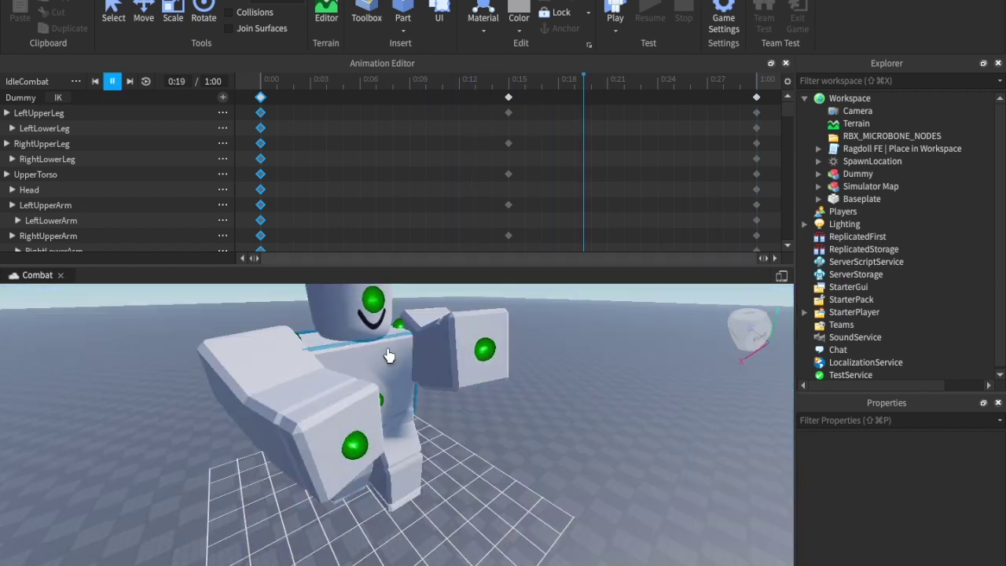
pyautogui.scroll(-4, 390, 355)
# Step: Turn on looping for the IdleCombat animation and review the looped playback from several angles
pyautogui.click(146, 81)
pyautogui.press('space')
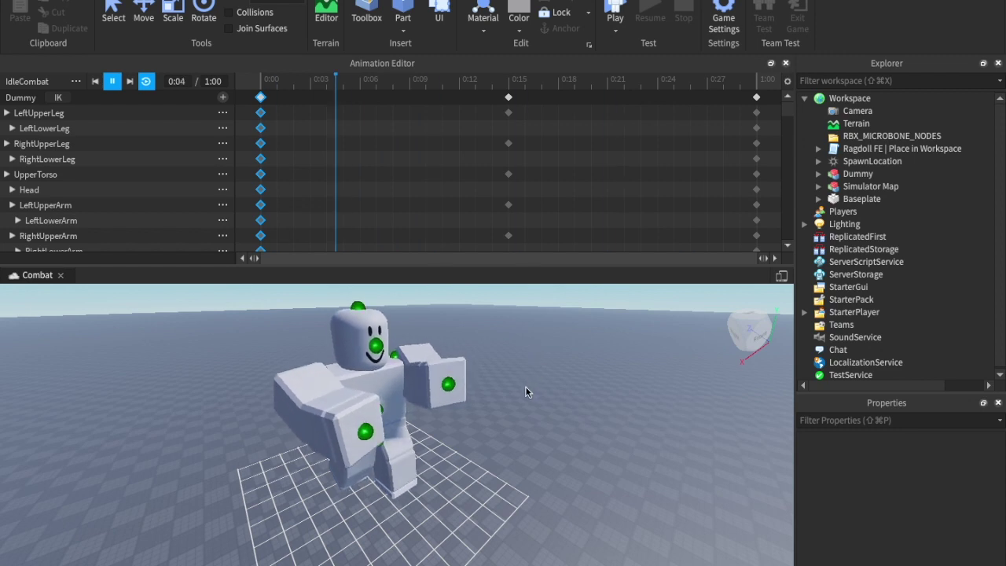
pyautogui.moveTo(535, 372); pyautogui.dragTo(535, 380, button='right')
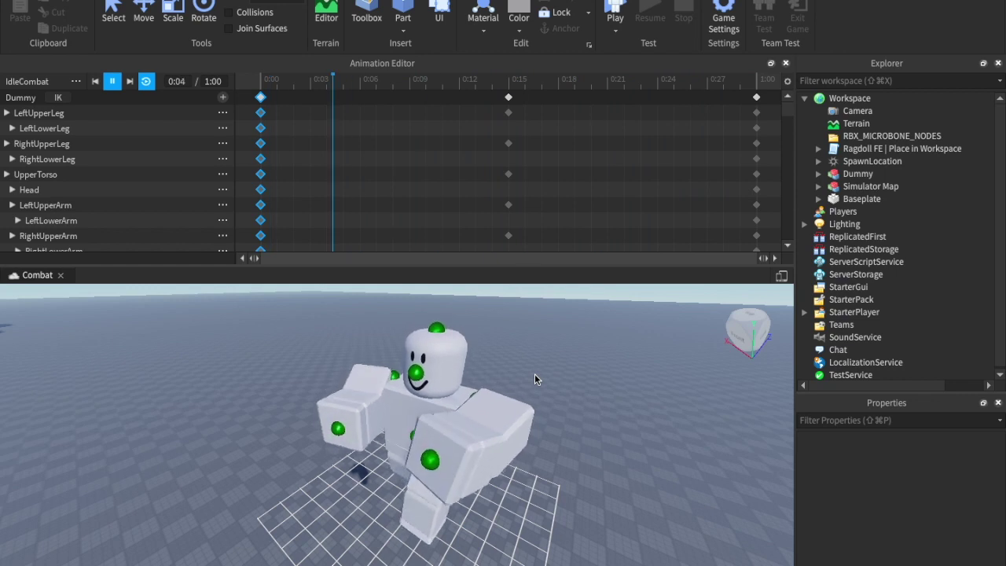
pyautogui.scroll(5, 550, 410)
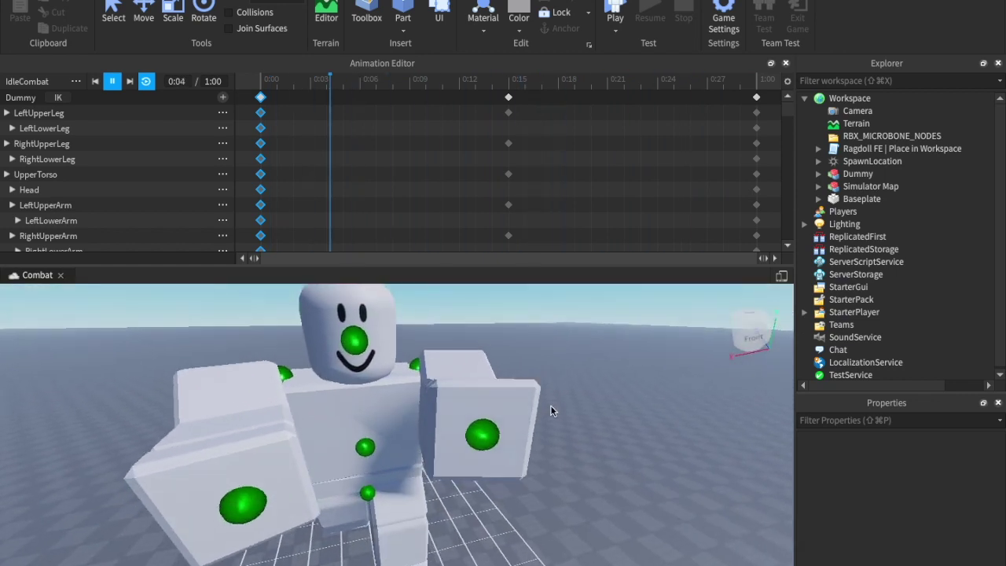
pyautogui.scroll(-5, 550, 405)
pyautogui.press('space')
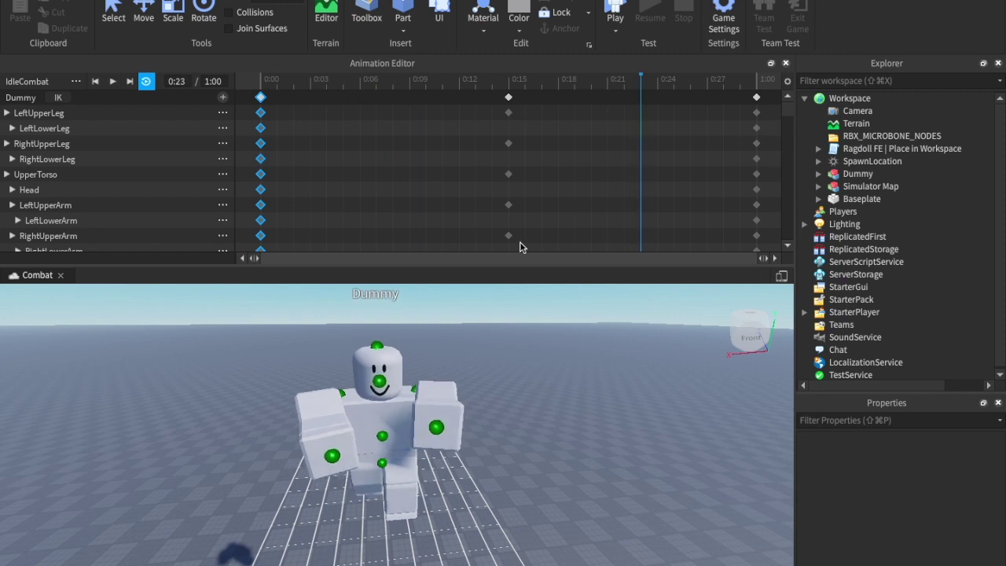
pyautogui.press('space')
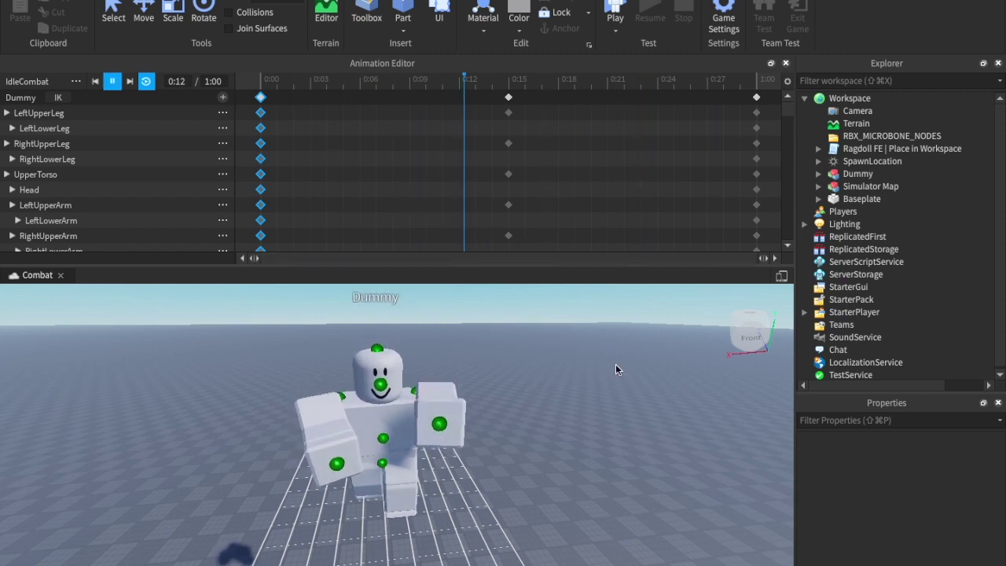
pyautogui.moveTo(615, 363); pyautogui.dragTo(616, 364, button='right')
pyautogui.press('space')
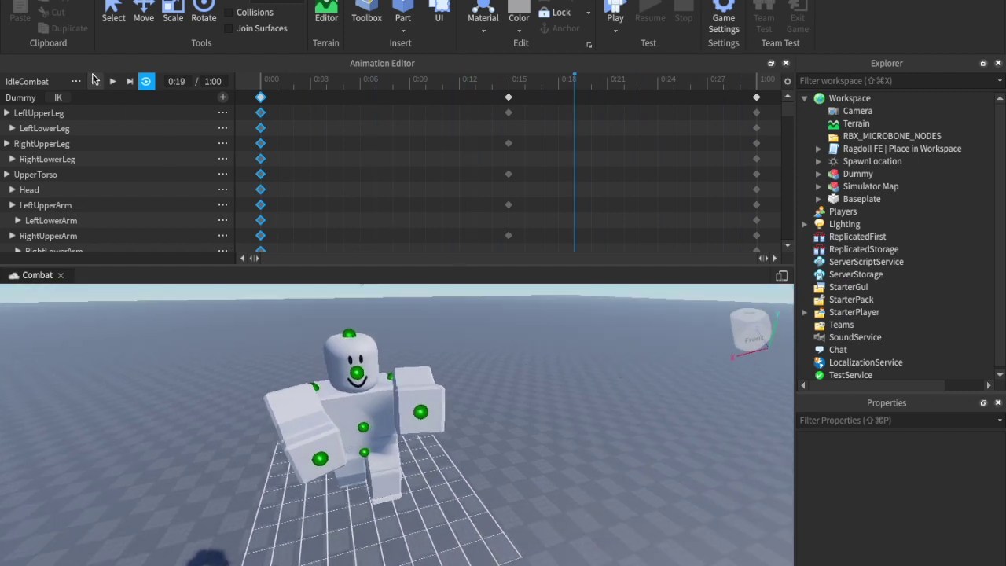
# Step: Export the animation as a new asset titled IdleCombat and copy its asset ID
pyautogui.click(76, 82)
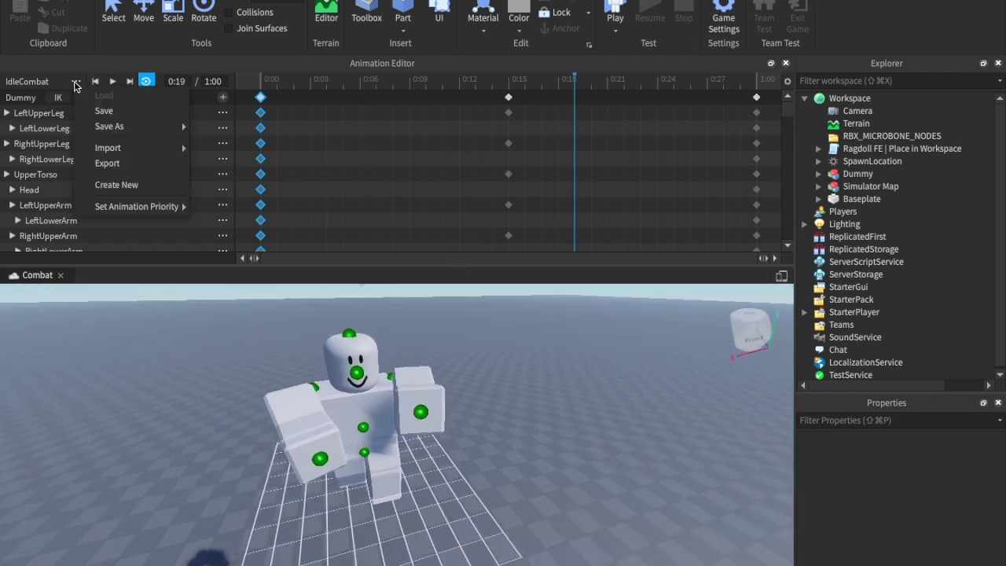
pyautogui.click(108, 164)
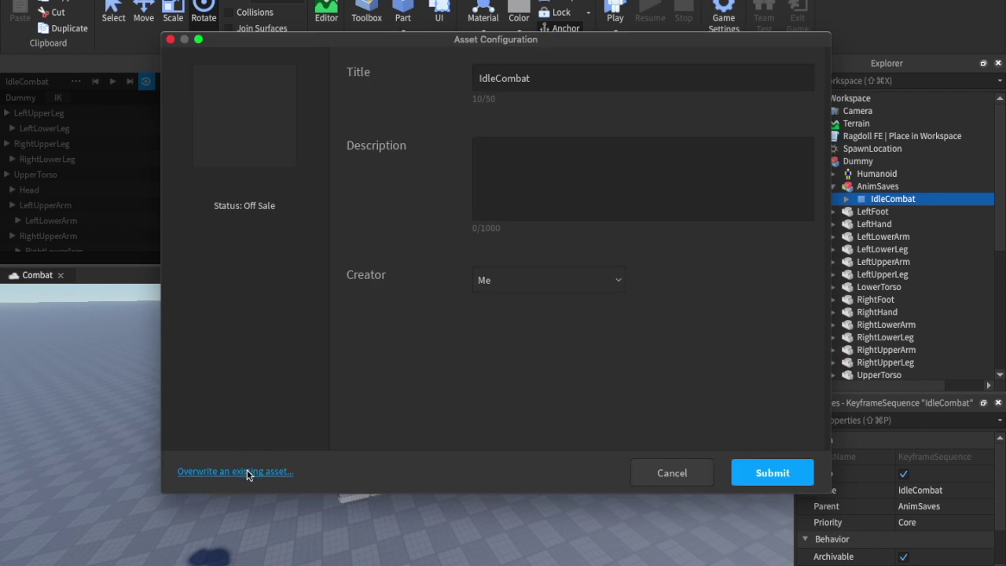
pyautogui.click(571, 80)
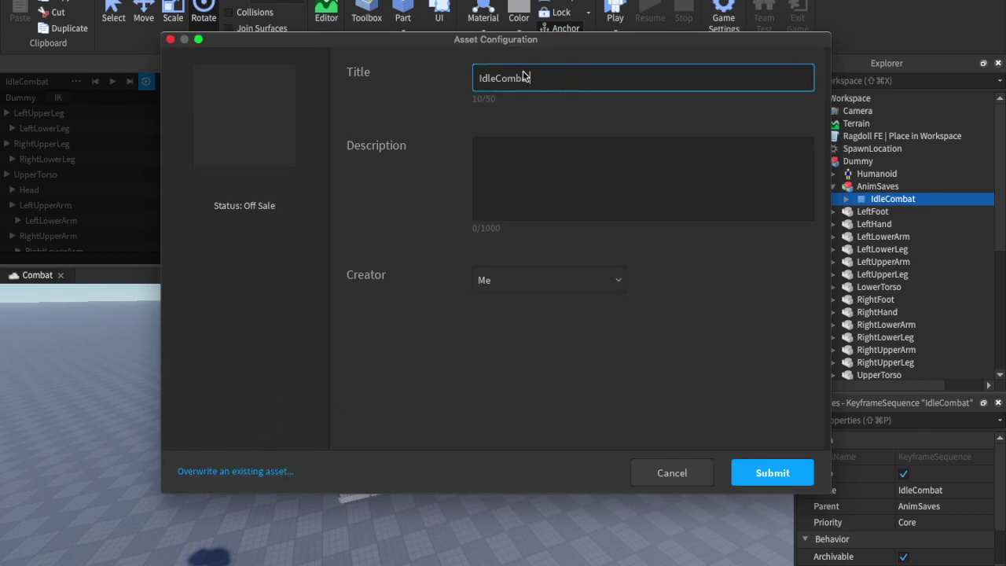
pyautogui.click(772, 473)
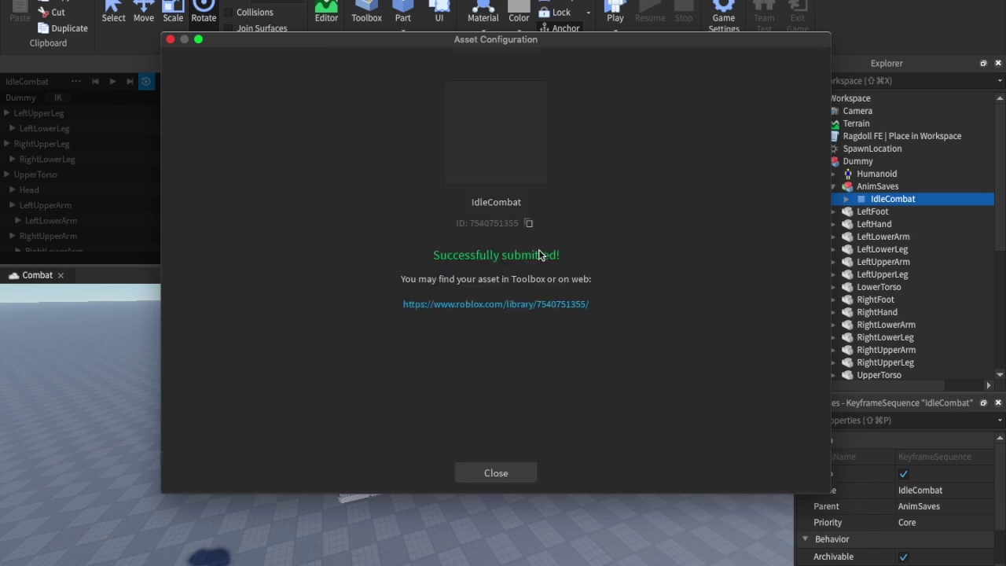
pyautogui.click(528, 224)
pyautogui.click(496, 473)
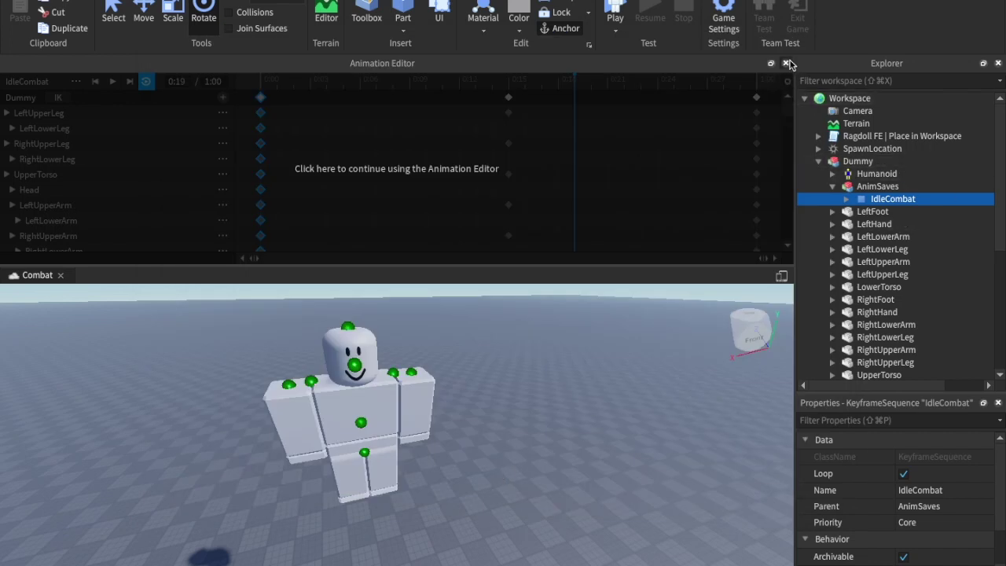
# Step: Close the Animation Editor and collapse the Dummy model in the Explorer
pyautogui.click(785, 63)
pyautogui.scroll(5, 644, 199)
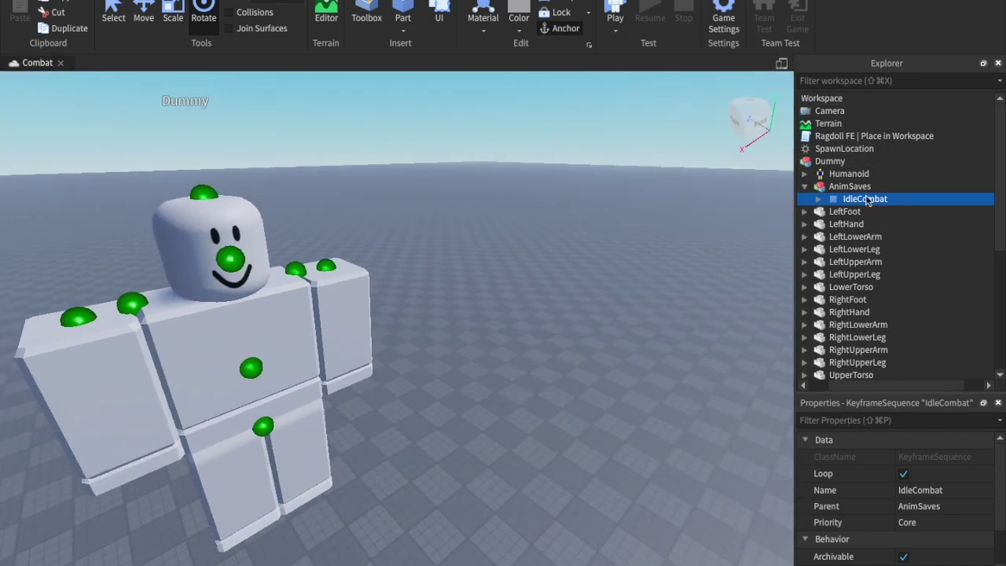
pyautogui.click(817, 161)
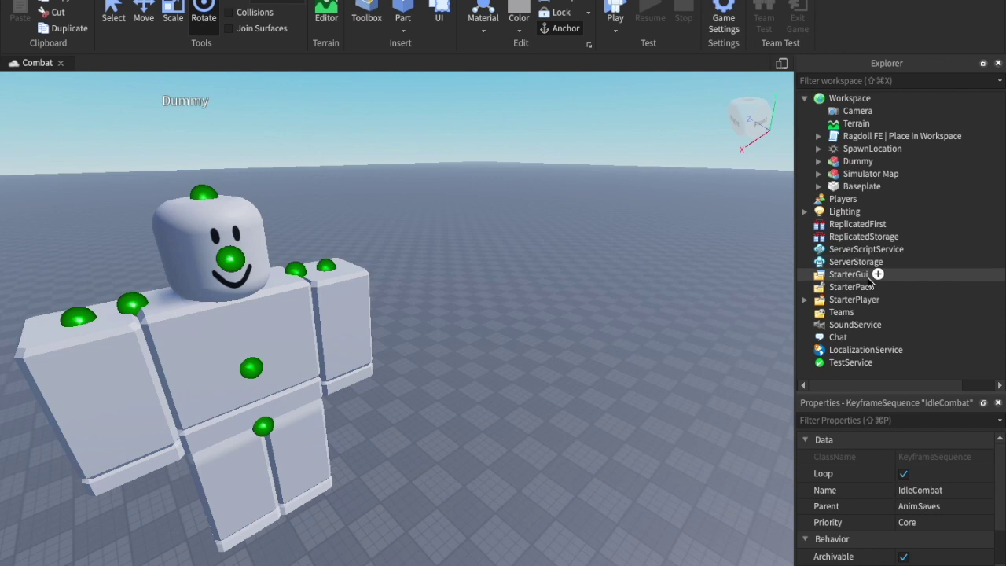
# Step: Insert a new Script into Workspace
pyautogui.click(880, 98)
pyautogui.write('scr')
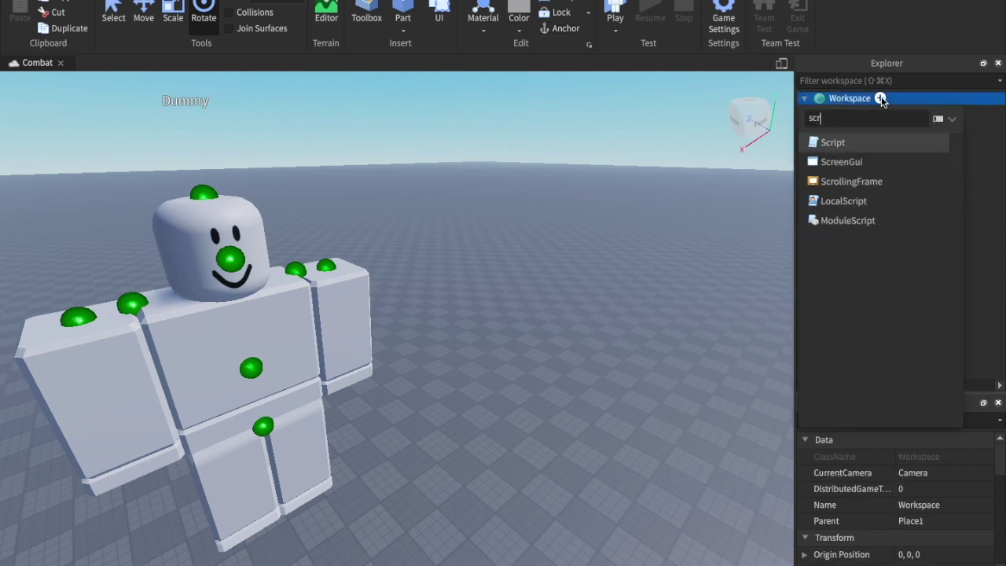
pyautogui.press('Return')
pyautogui.hotkey('ctrl', 'a')
pyautogui.write('--')
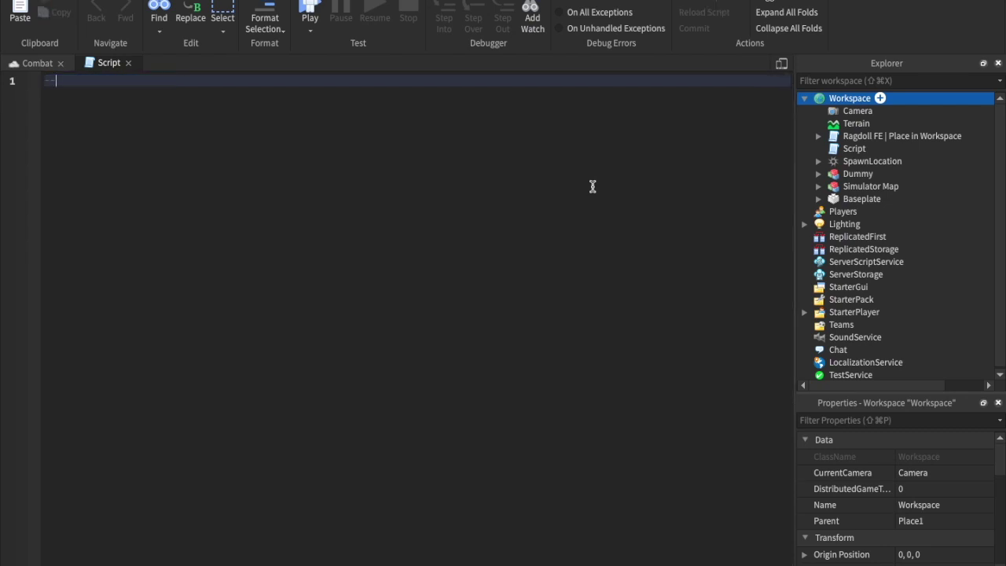
pyautogui.write('Idle Animation Id:')
pyautogui.press('super+v')
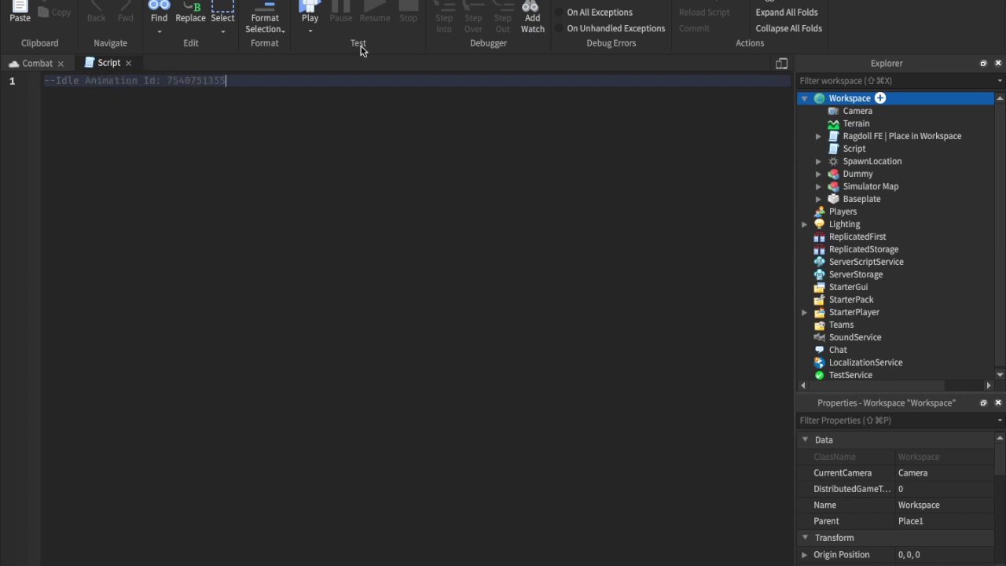